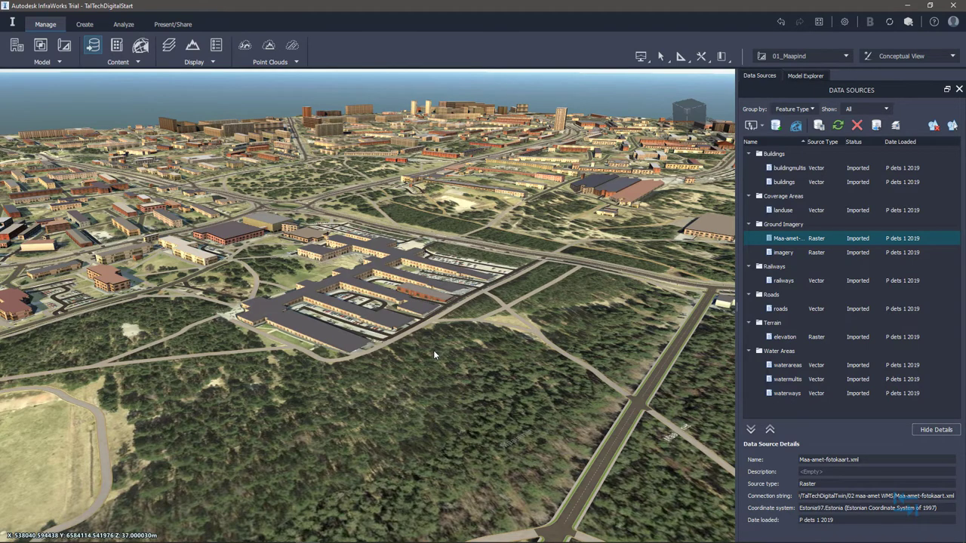
middle_click_drag(433, 351, 529, 362, "shift")
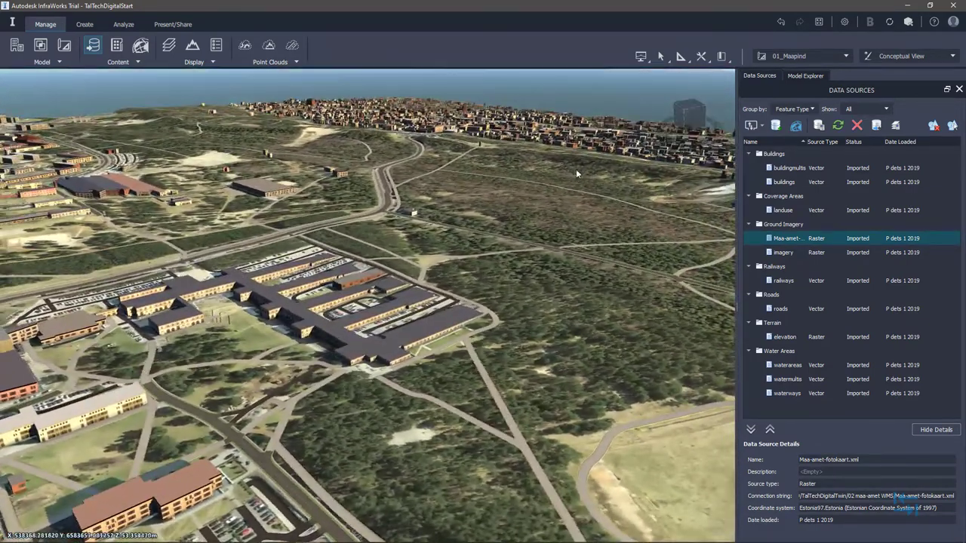
left_click_drag(576, 169, 322, 246)
left_click_drag(505, 200, 367, 273)
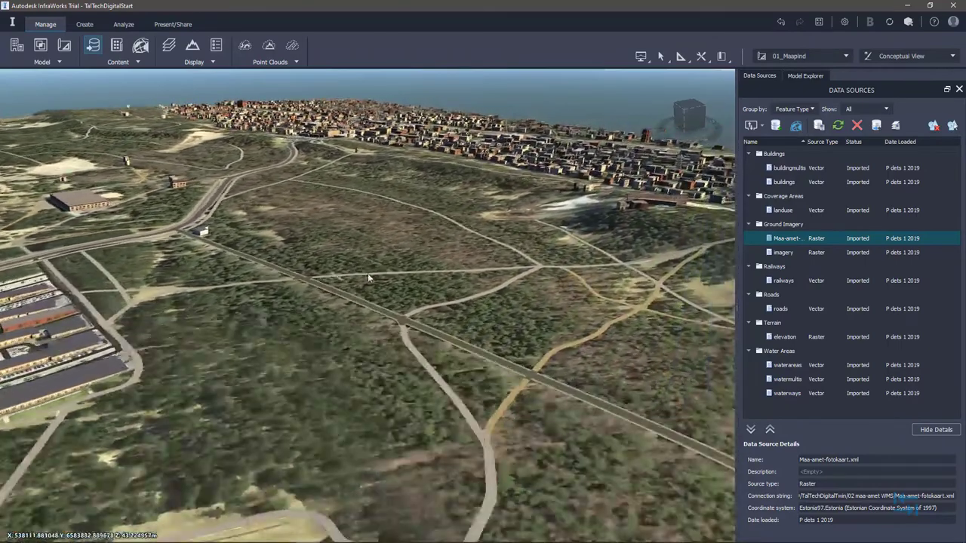
middle_click_drag(367, 273, 329, 328, "shift")
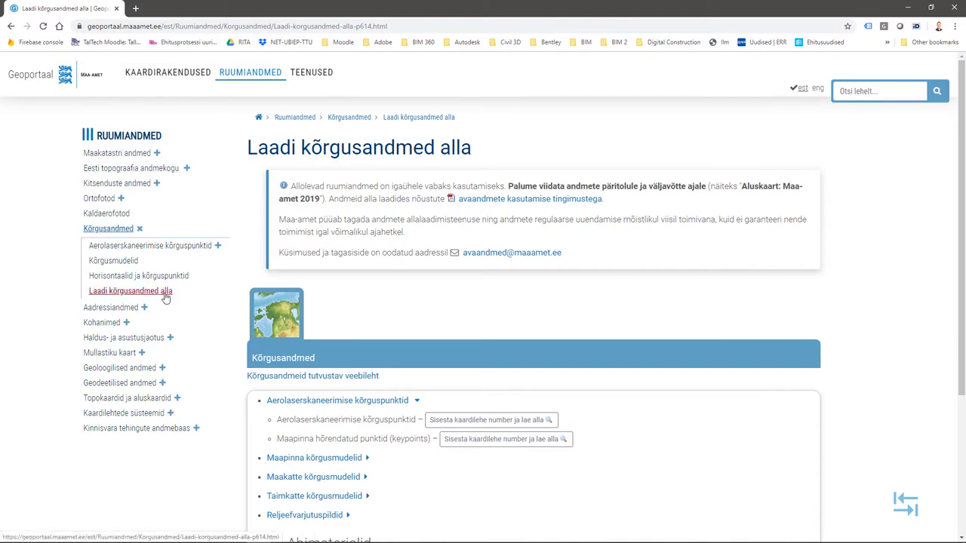
Step: Open the Kaardiruudustikud allalaadimiseks page from the Abimaterjalid section of the elevation data download page
scroll(632, 459, "down", 1)
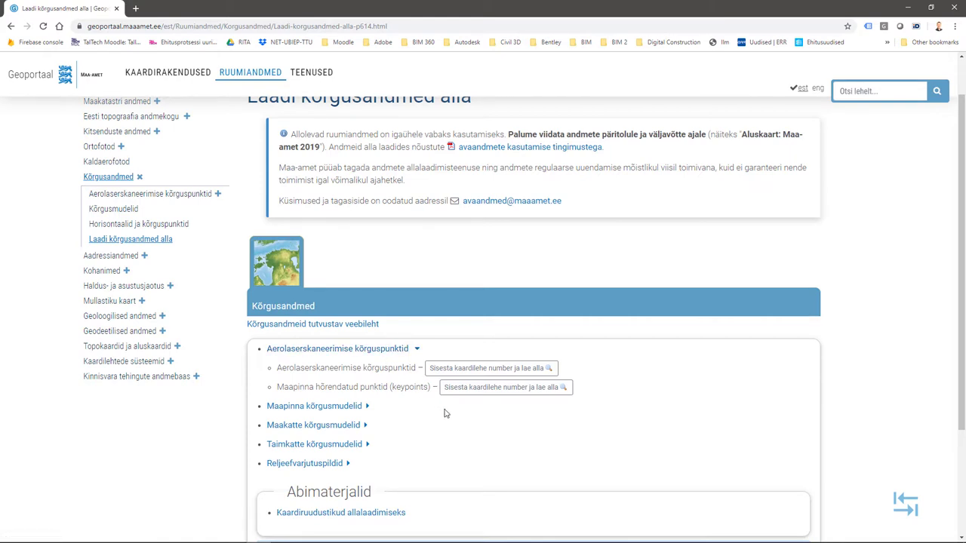
scroll(445, 413, "down", 1)
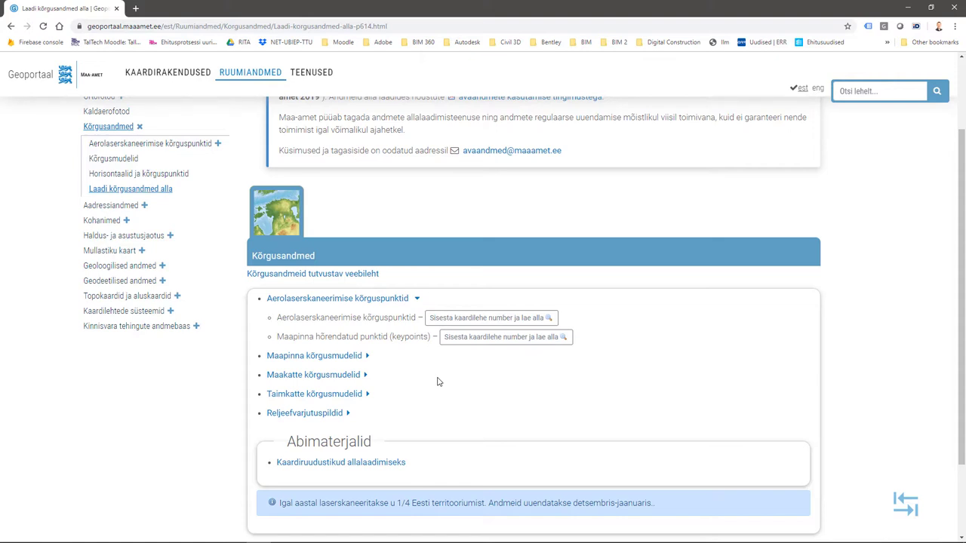
scroll(442, 382, "down", 1)
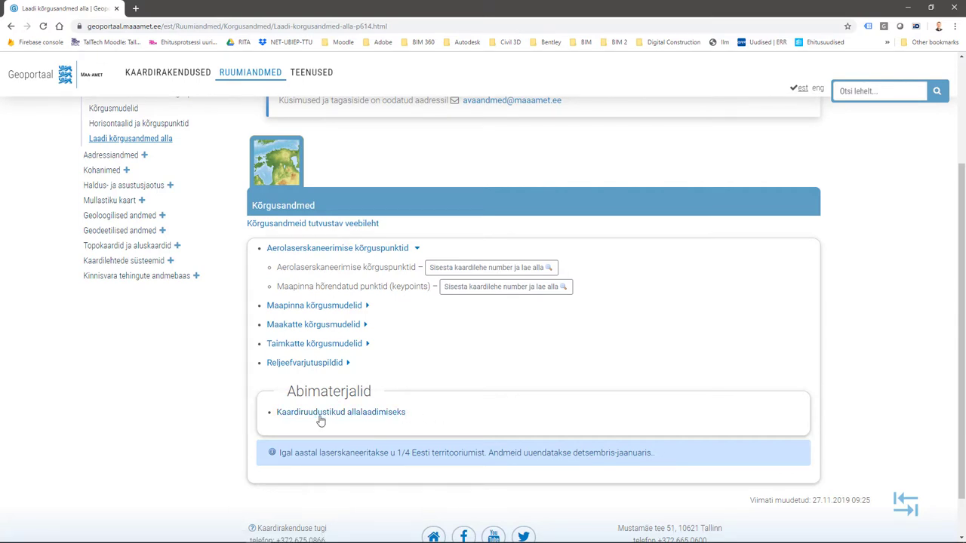
left_click(321, 414)
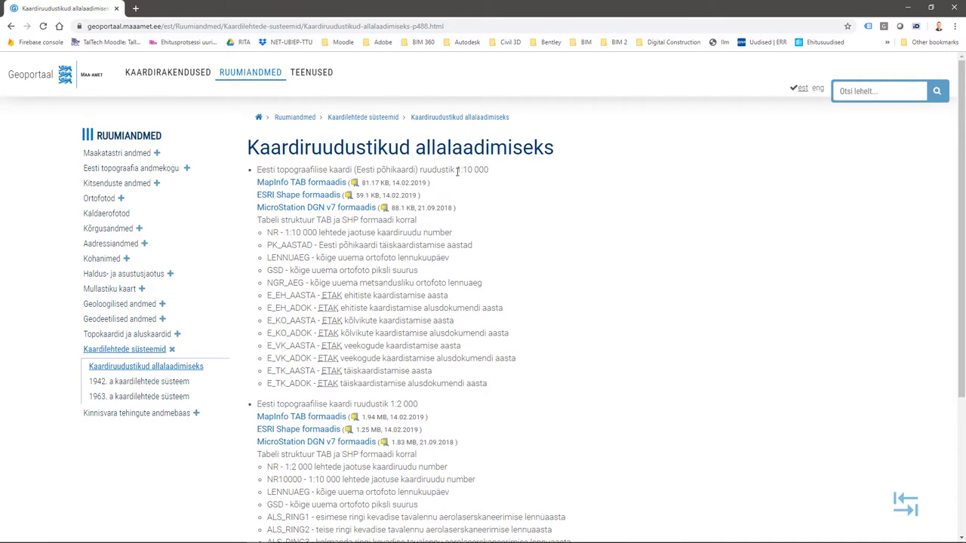
Step: Review the download formats and table structure offered for the 1:10 000 and 1:2 000 topographic map grids
left_click_drag(457, 170, 490, 170)
scroll(468, 351, "down", 1)
scroll(468, 351, "down", 2)
left_click_drag(419, 252, 448, 260)
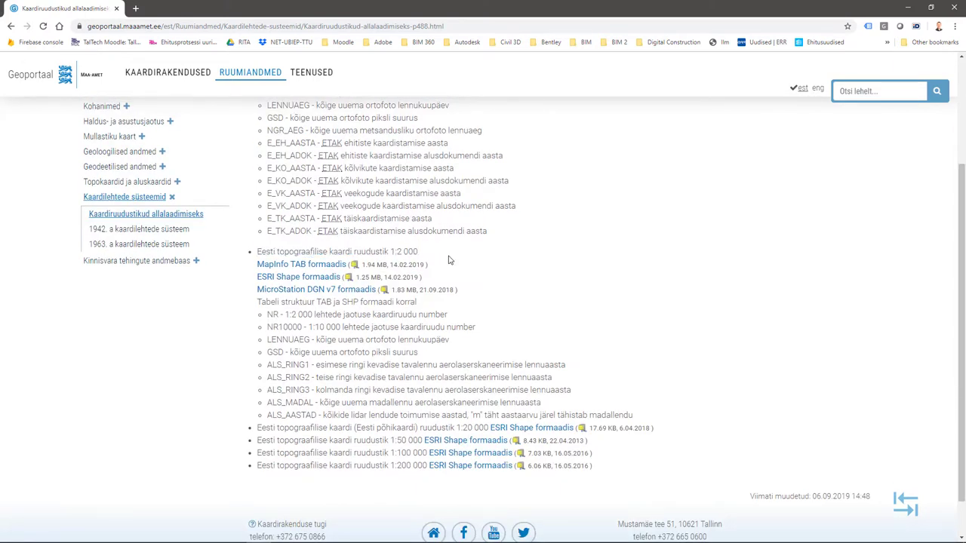
left_click_drag(390, 252, 421, 252)
left_click(437, 255)
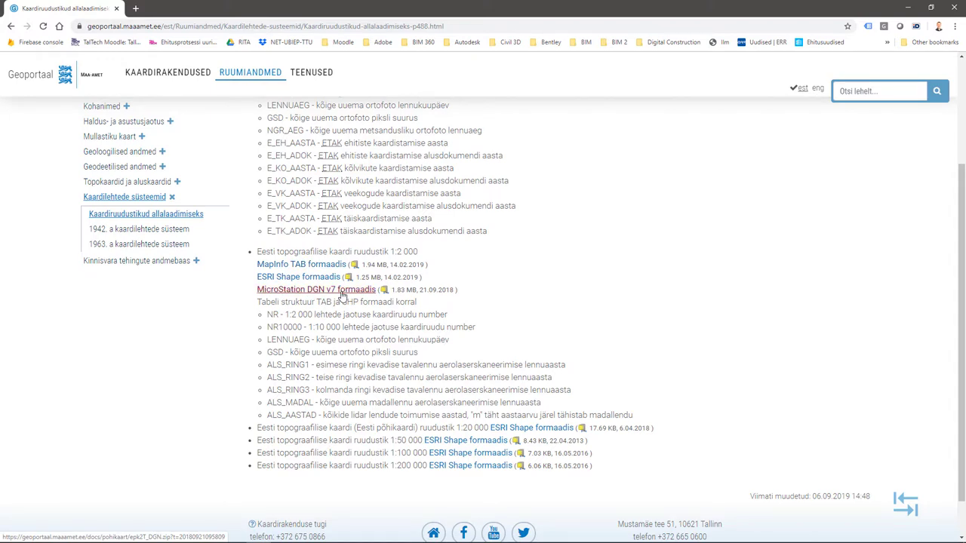
Step: Switch to File Explorer and locate Maa-amet-1-2000-madallend.dwg in the 04 maa-amet LiDAR kaardi nr folder
key("alt+Tab")
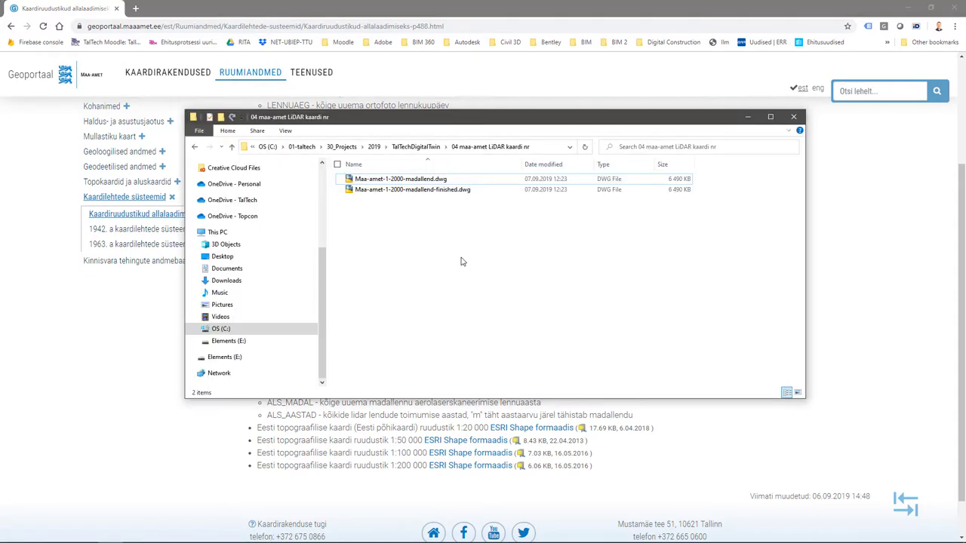
left_click(425, 179)
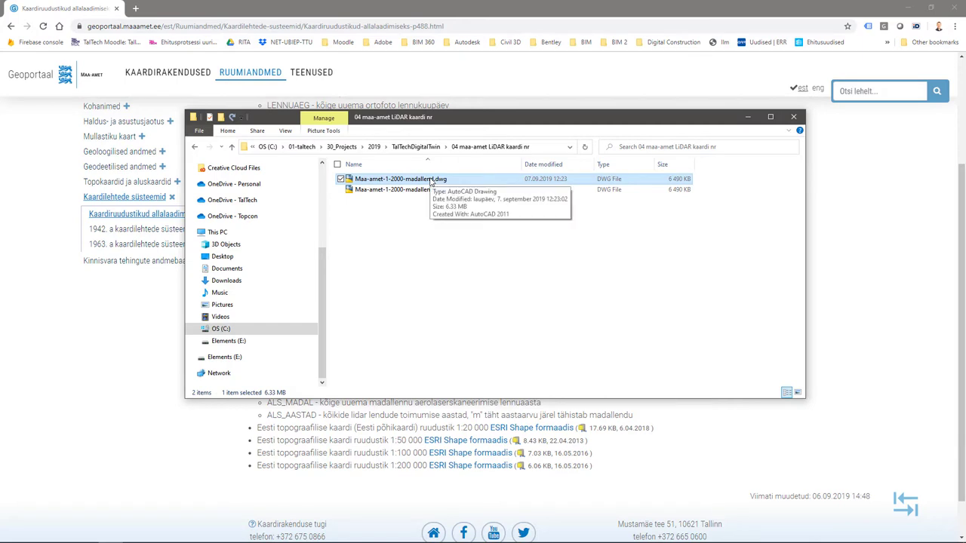
left_click(417, 183, "ctrl")
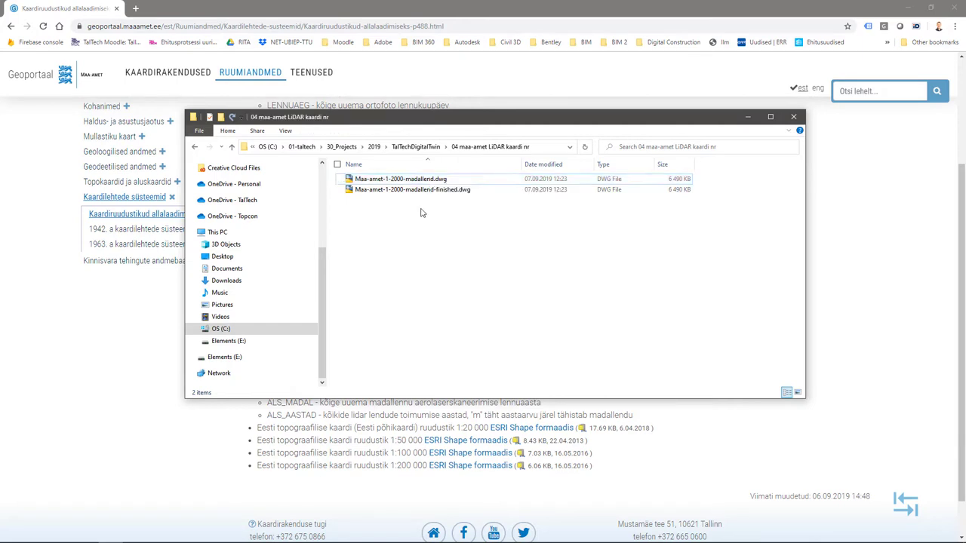
left_click(414, 183)
left_click(436, 235)
left_click(403, 181)
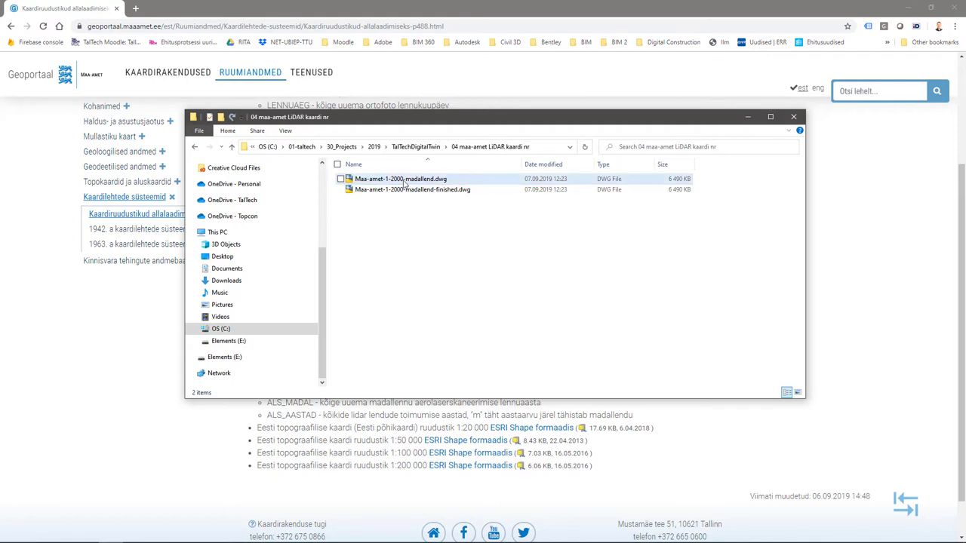
left_click(443, 253)
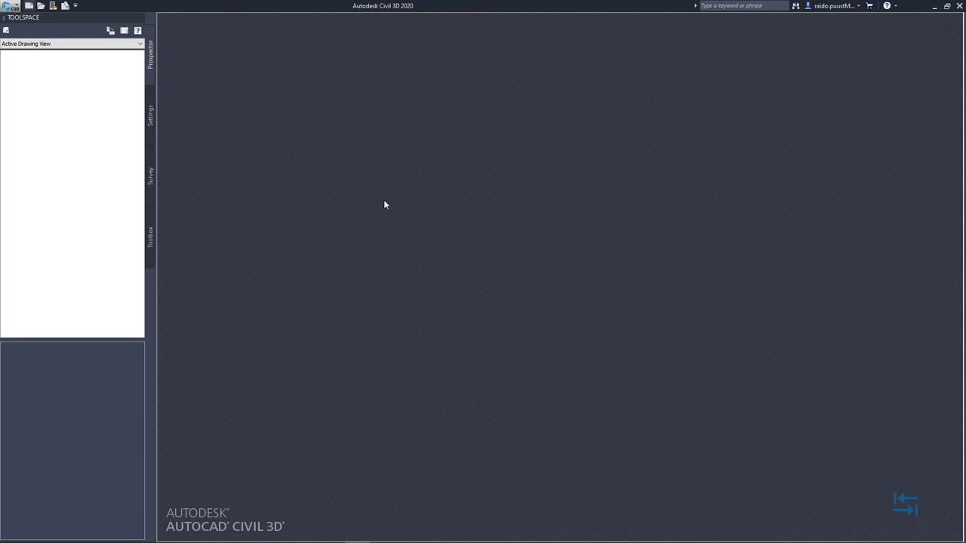
Step: In Civil 3D, start a new blank drawing and open the existing drawing Maa-amet-1-2000-madallend.dwg
left_click(28, 5)
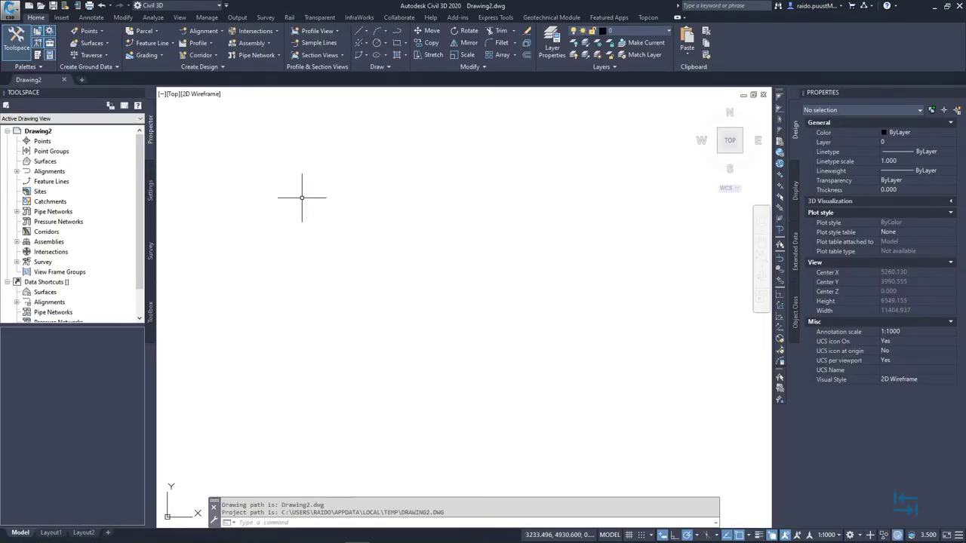
left_click(12, 7)
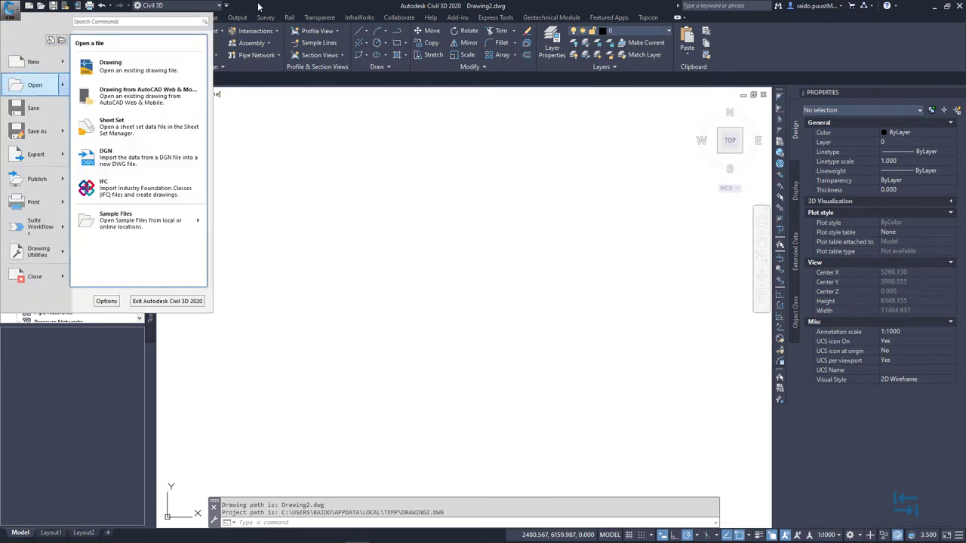
left_click(65, 4)
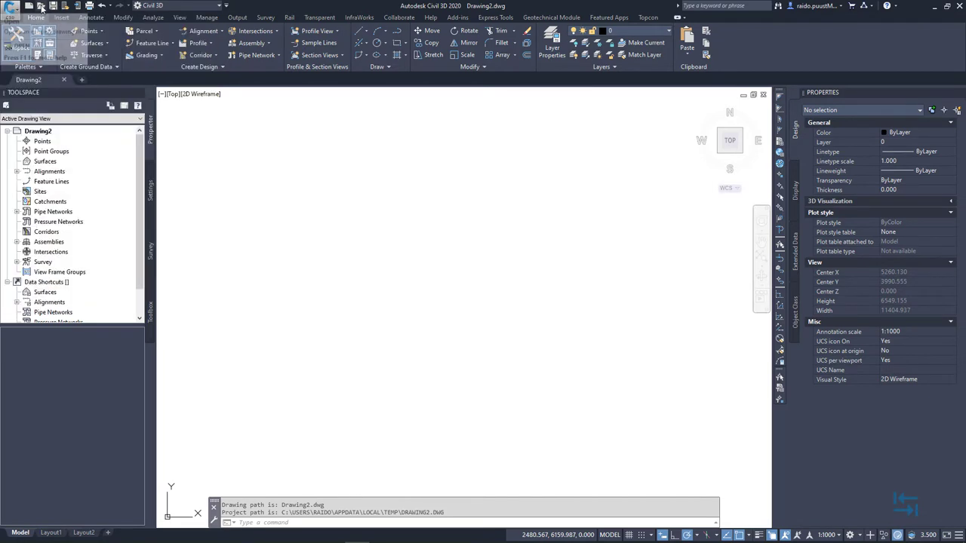
left_click(40, 6)
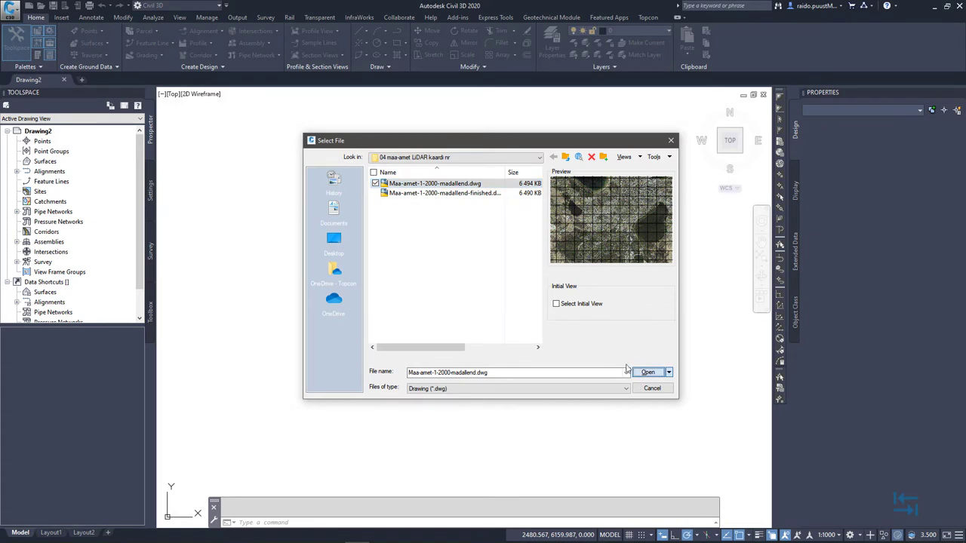
left_click(648, 372)
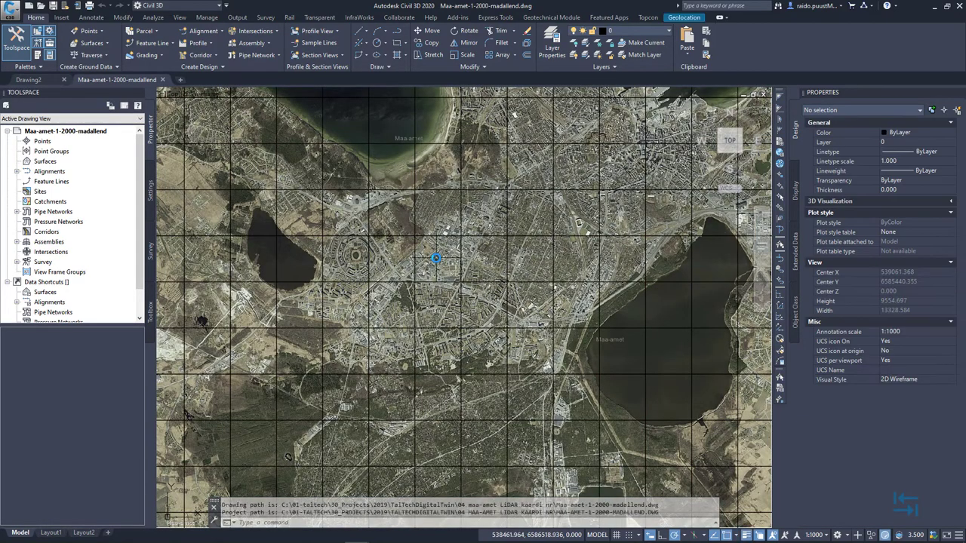
Step: Examine the full extent of the 1:2000 map sheet grid over Estonia and the grid squares around the project area in Tallinn
scroll(437, 259, "down", 2)
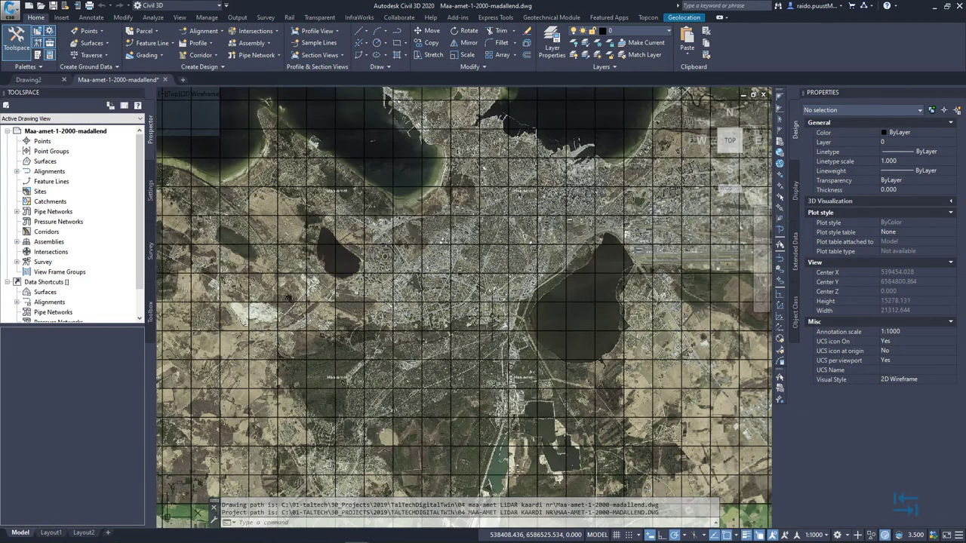
scroll(436, 276, "down", 4)
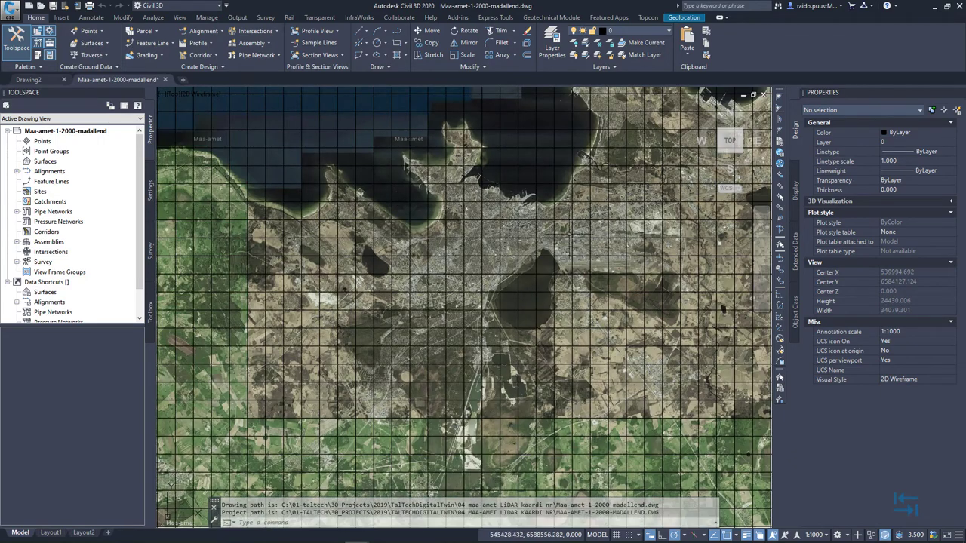
scroll(481, 293, "down", 8)
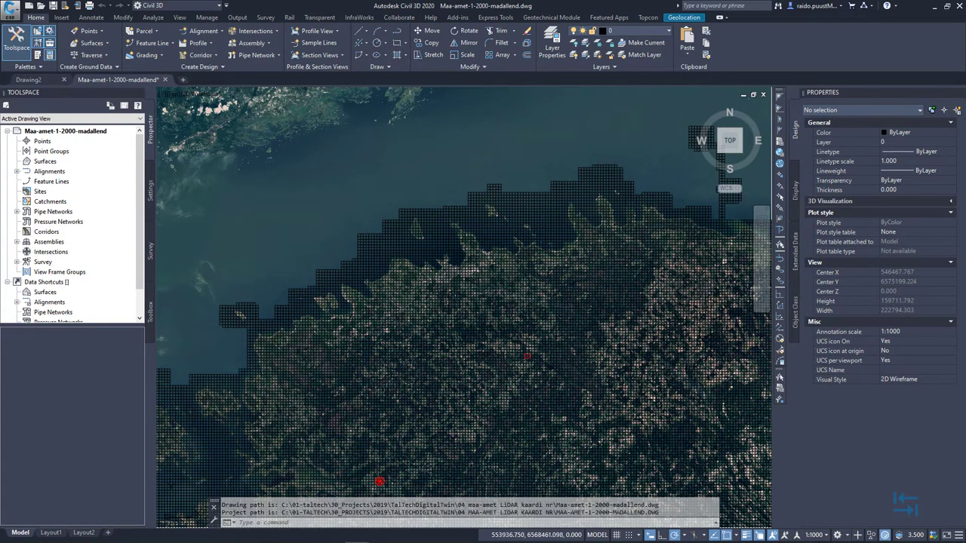
middle_click_drag(478, 252, 526, 201)
scroll(531, 204, "down", 2)
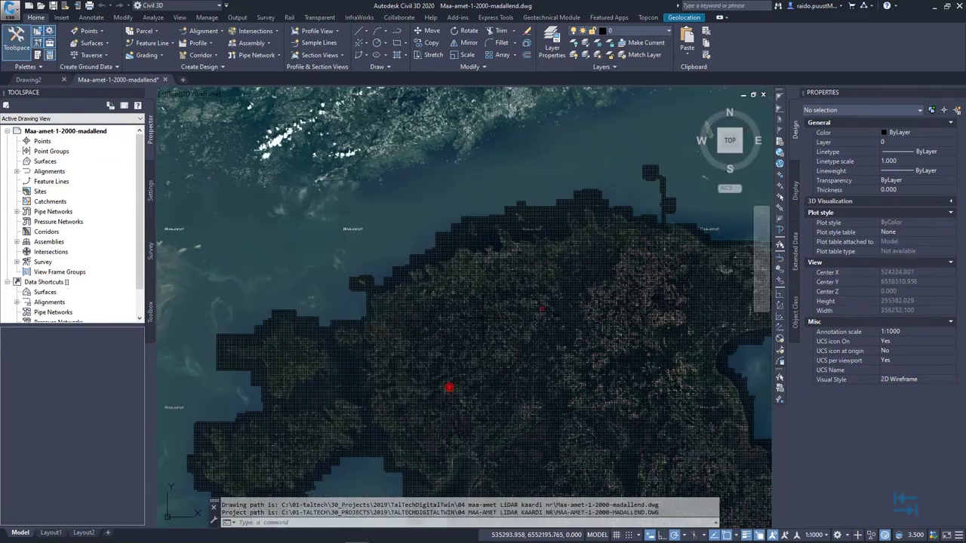
scroll(499, 343, "down", 2)
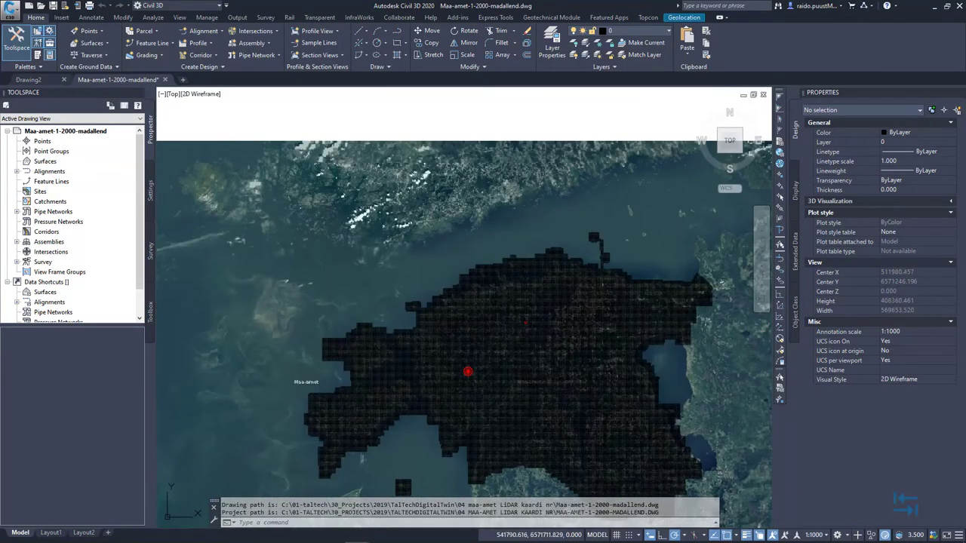
scroll(494, 307, "up", 8)
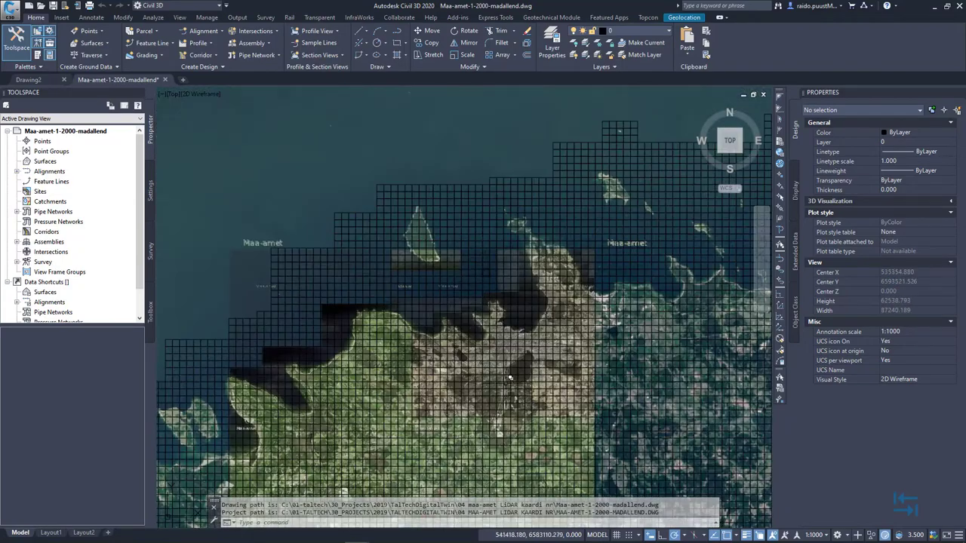
scroll(510, 378, "up", 6)
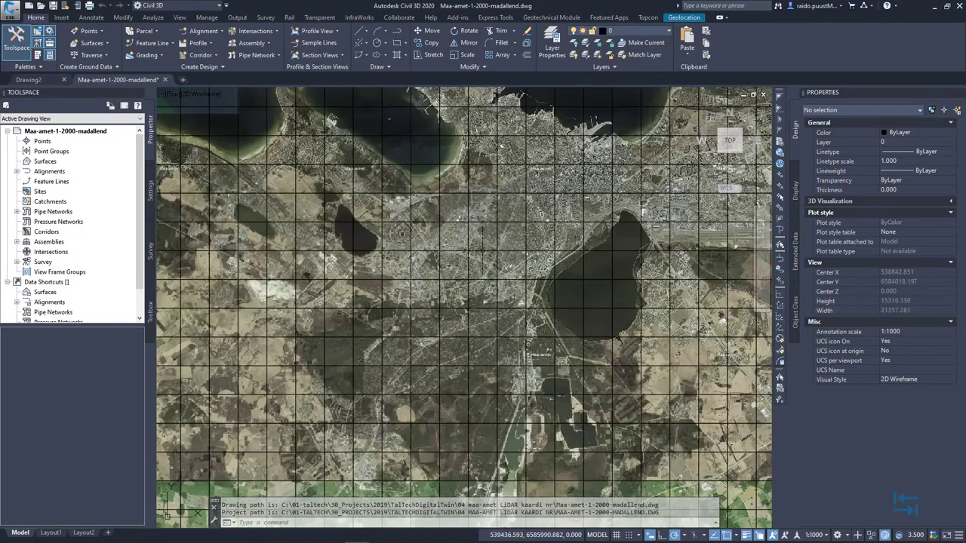
scroll(369, 318, "up", 5)
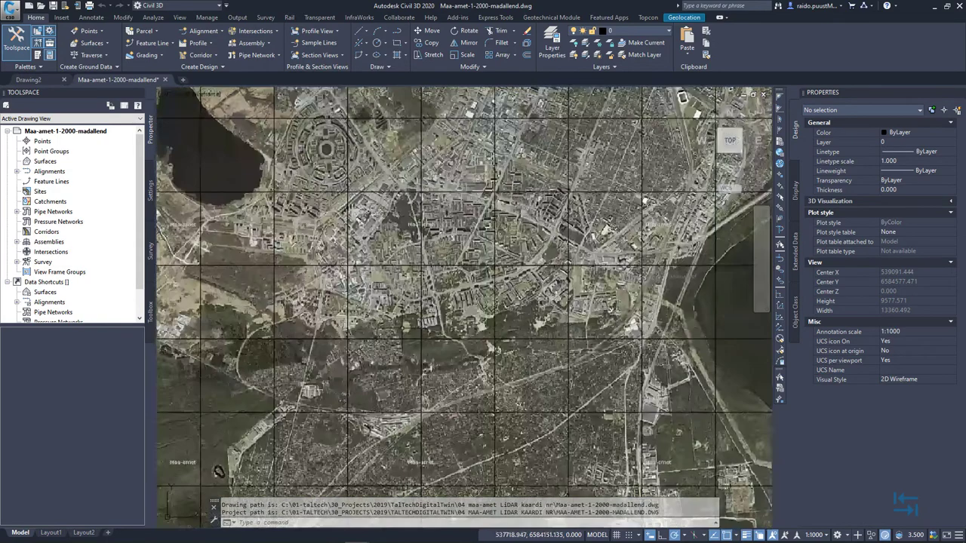
scroll(521, 278, "up", 4)
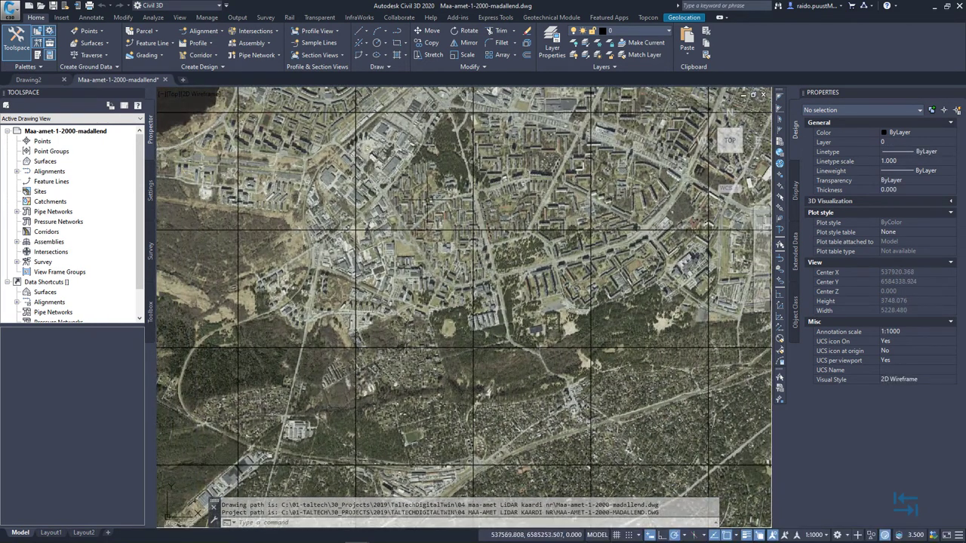
Step: Turn off selection cycling and check the NR attribute of the grid square with its vertex at X 537000, Y 6584000
key("ctrl+w")
key("Escape")
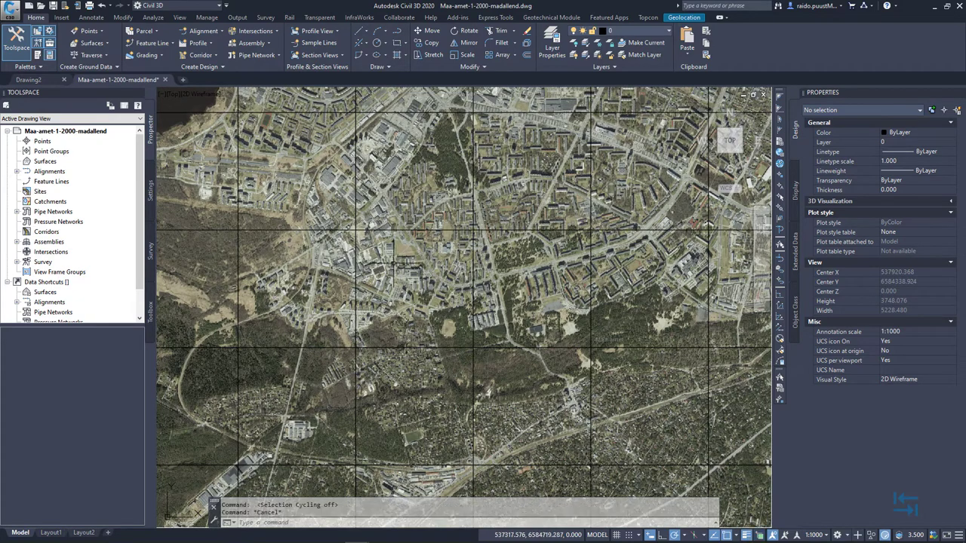
left_click(355, 274)
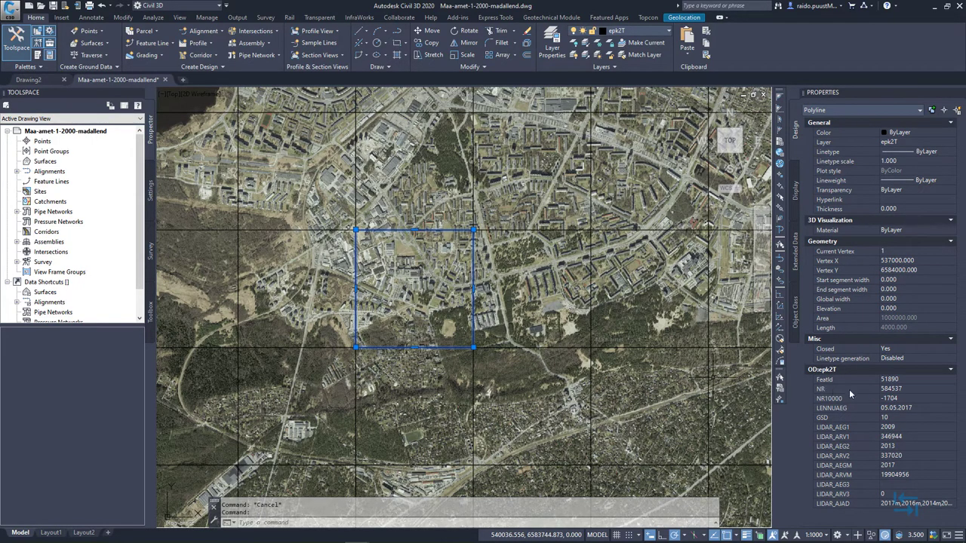
left_click(883, 388)
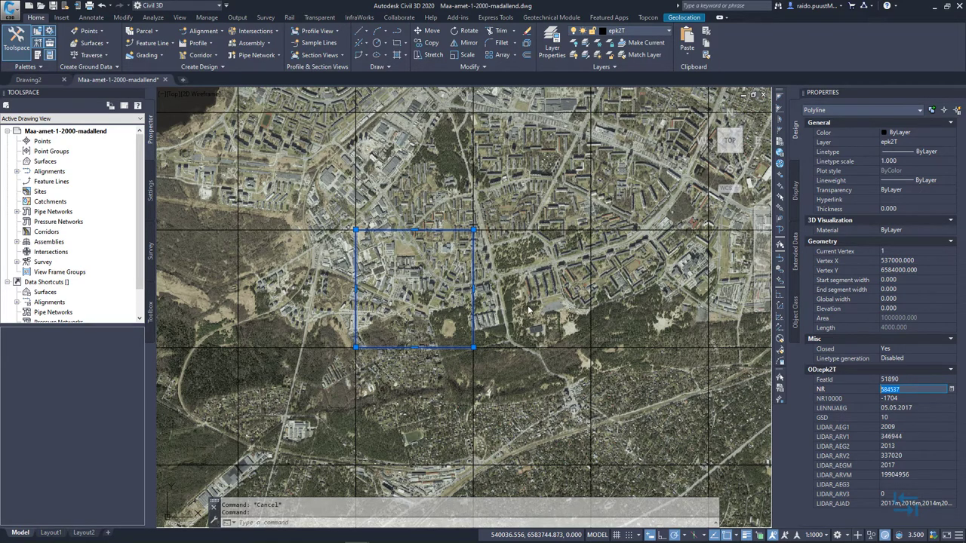
Step: Check the map sheet attributes of the adjacent grid square to the east and clear the selection
key("Escape")
left_click(475, 261)
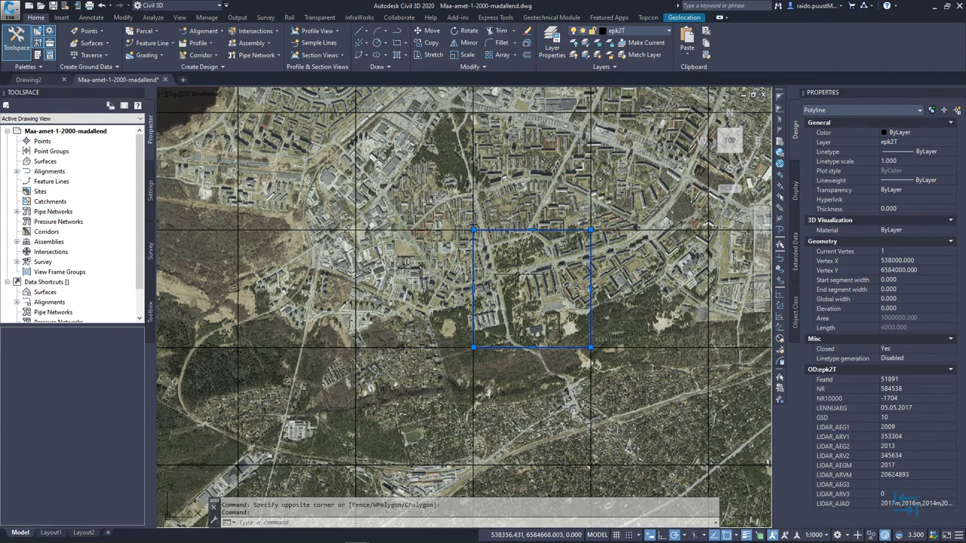
scroll(509, 277, "down", 2)
key("Escape")
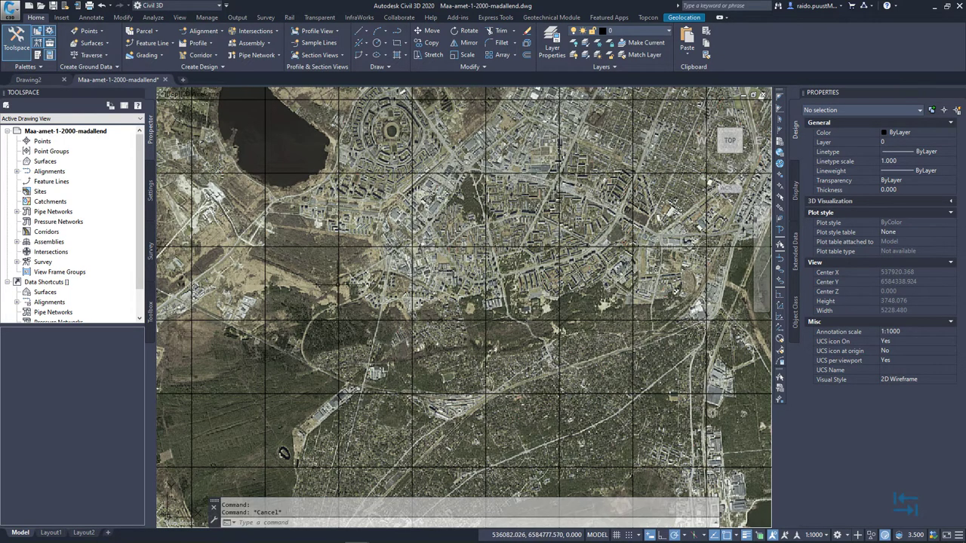
Step: Switch to the Maa-amet.xlsx workbook for the corner coordinates and write rec on the first line of a Notepad++ file
left_click(344, 533)
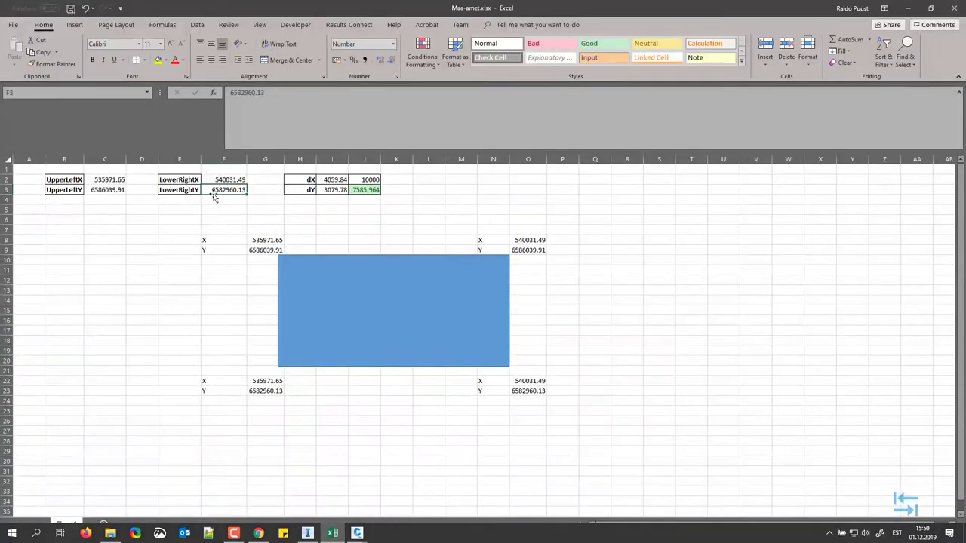
left_click(106, 180)
left_click(203, 532)
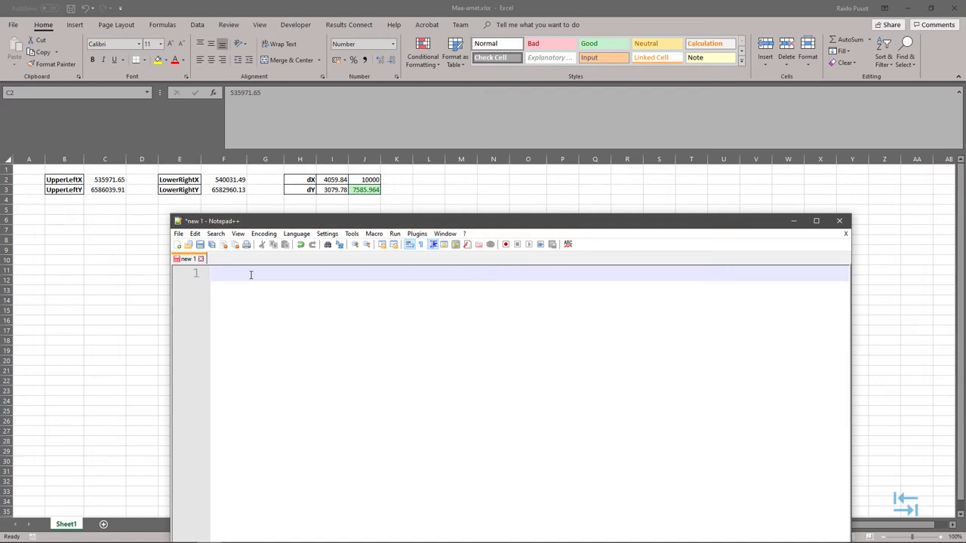
type("rec")
key("Return")
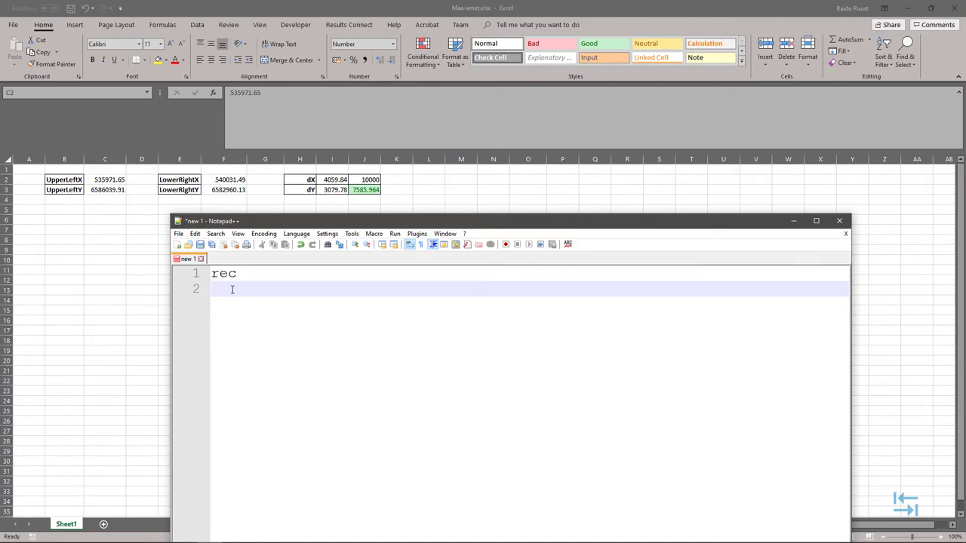
left_click_drag(269, 223, 276, 404)
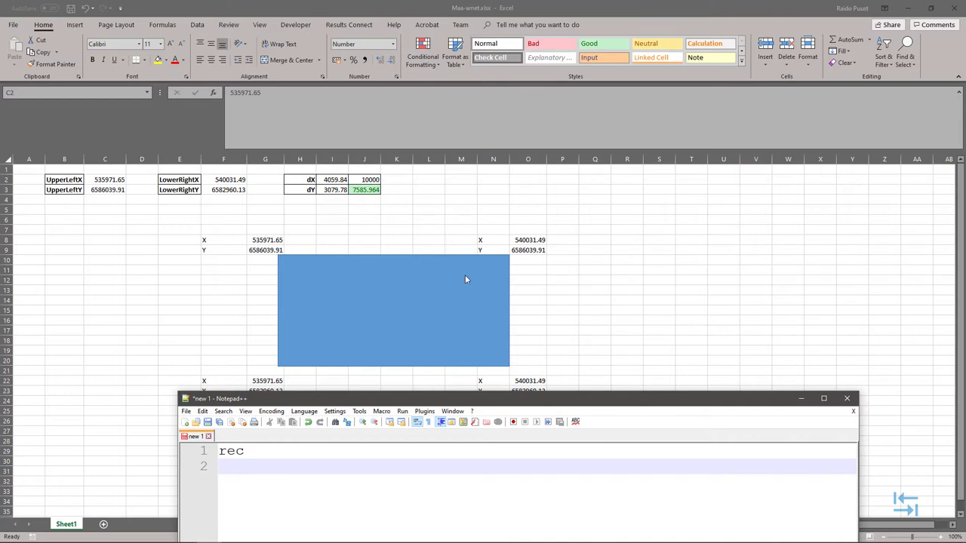
left_click_drag(421, 400, 416, 219)
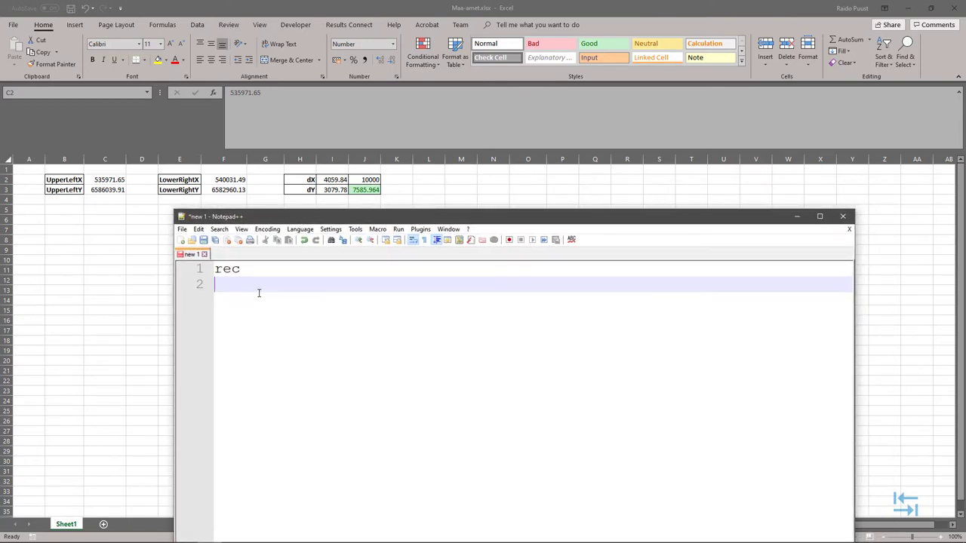
Step: Copy the UpperLeftX value 535971.65 from the workbook to line 2 of the notes, followed by a comma
left_click(110, 182)
key("ctrl+c")
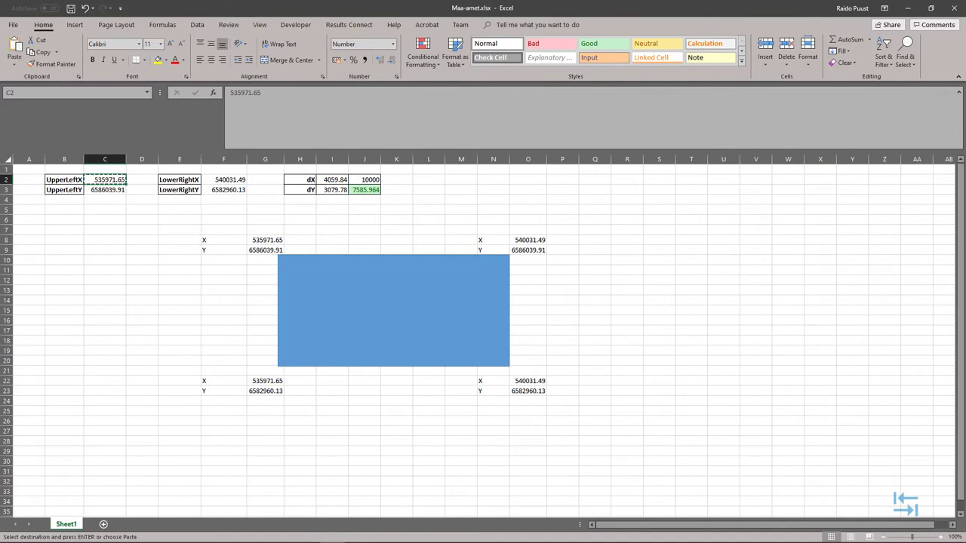
key("alt+Tab")
key("ctrl+v")
type(",")
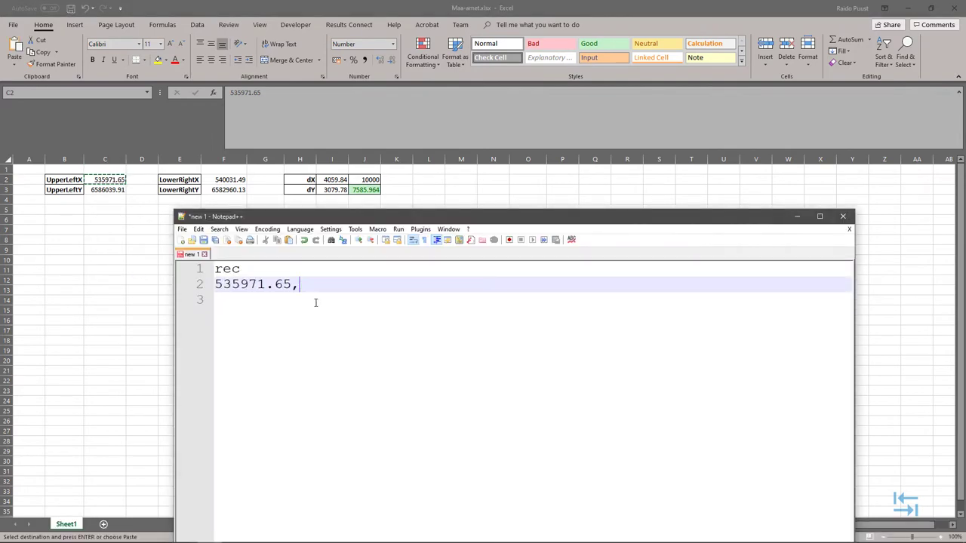
Step: Add the UpperLeftY value 6586039.91 from the workbook after the comma on line 2 of the notes
key("alt+Tab")
left_click(104, 189)
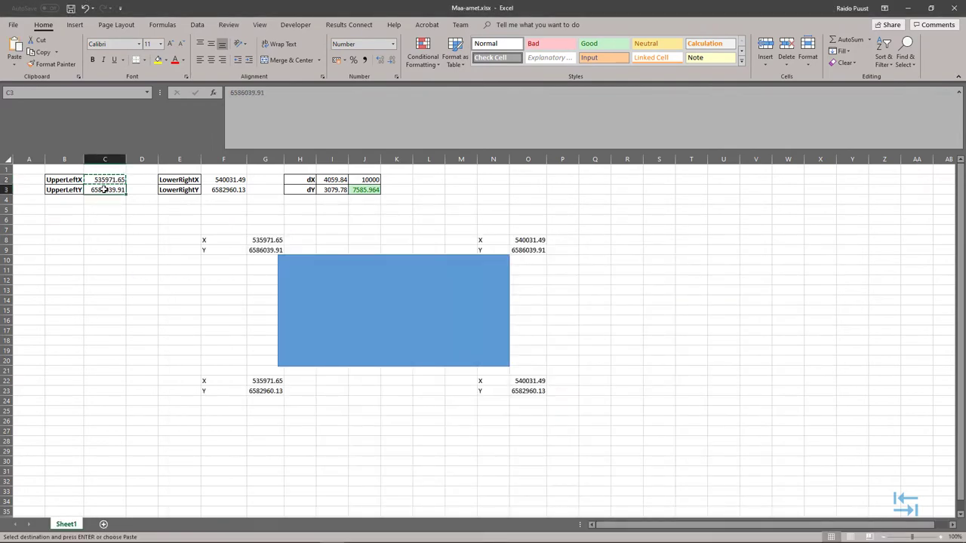
key("ctrl+c")
left_click(209, 534)
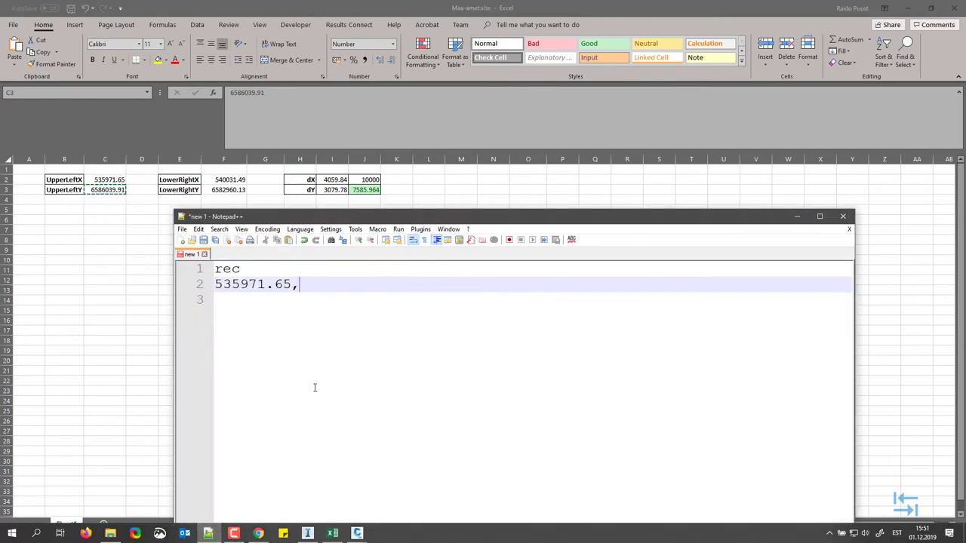
key("ctrl+v")
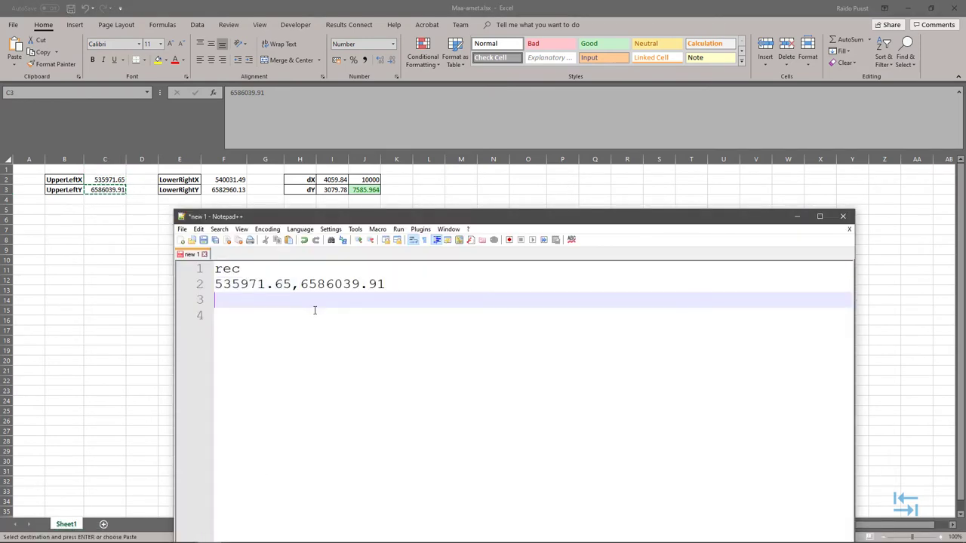
left_click(268, 284)
left_click_drag(268, 284, 275, 285)
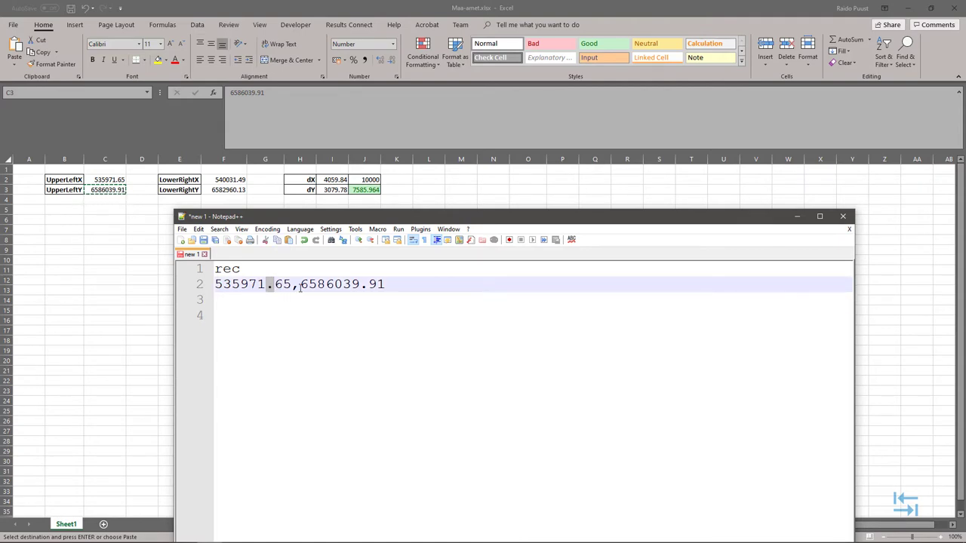
left_click(299, 285)
key("Return")
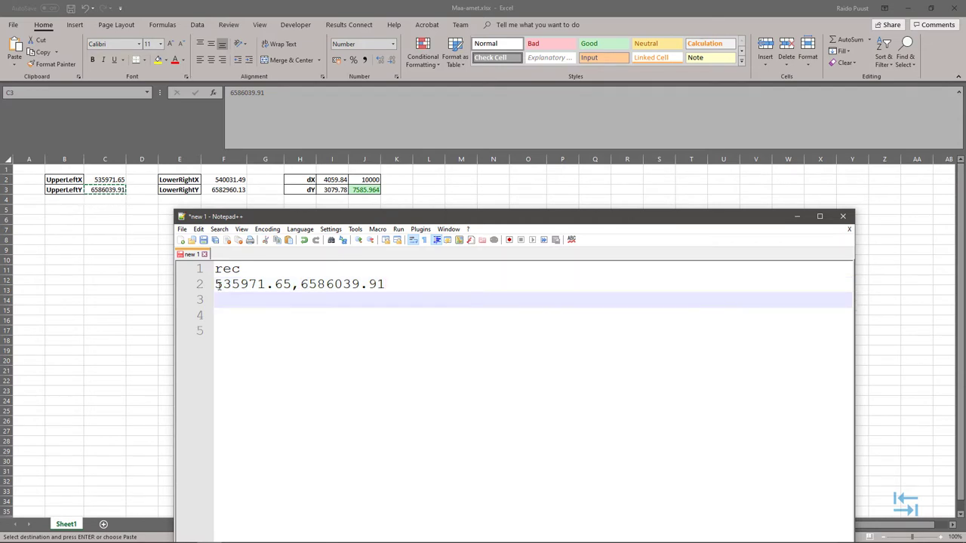
Step: Copy the LowerRightX value 540031.49 from the workbook to line 3 of the notes, followed by a comma
left_click(233, 180)
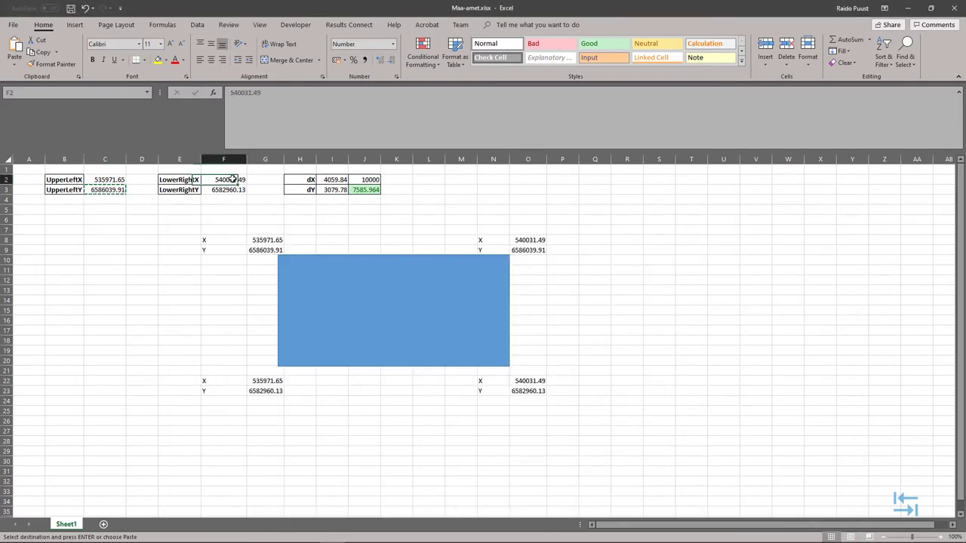
key("ctrl+c")
key("alt+Tab")
key("ctrl+v")
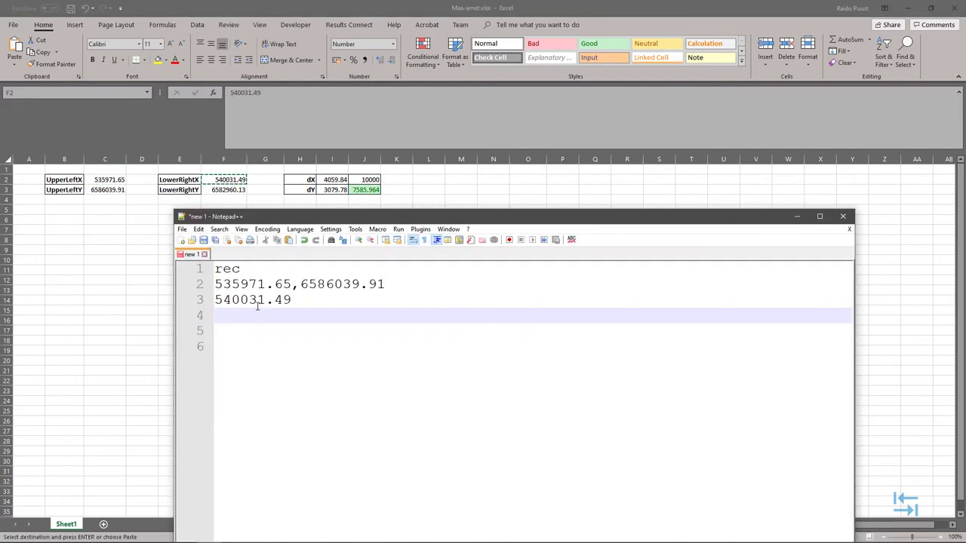
left_click(299, 305)
type(",")
Step: Add the LowerRightY value 6582960.13 from the workbook after the comma on line 3 of the notes
key("alt+Tab")
key("Down")
key("ctrl+c")
key("alt+Tab")
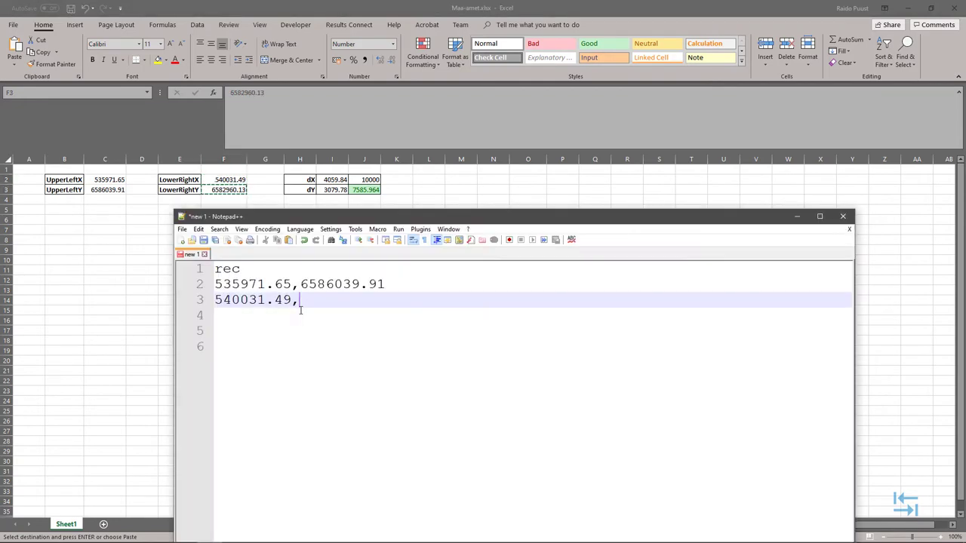
key("ctrl+v")
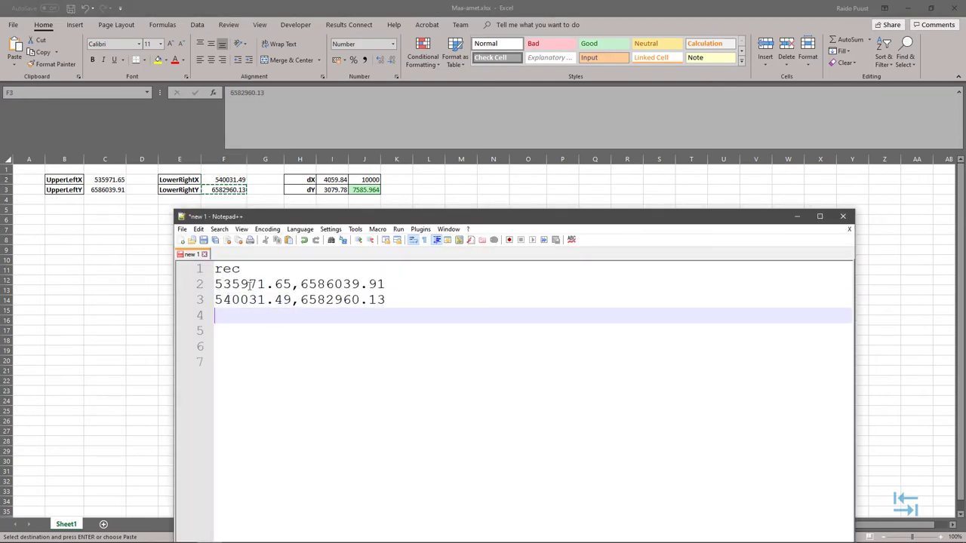
Step: In the Civil 3D drawing, start a rectangle with REC and set its first corner to 535971.65,6586039.91 copied from the Notepad++ notes
mouse_move(317, 540)
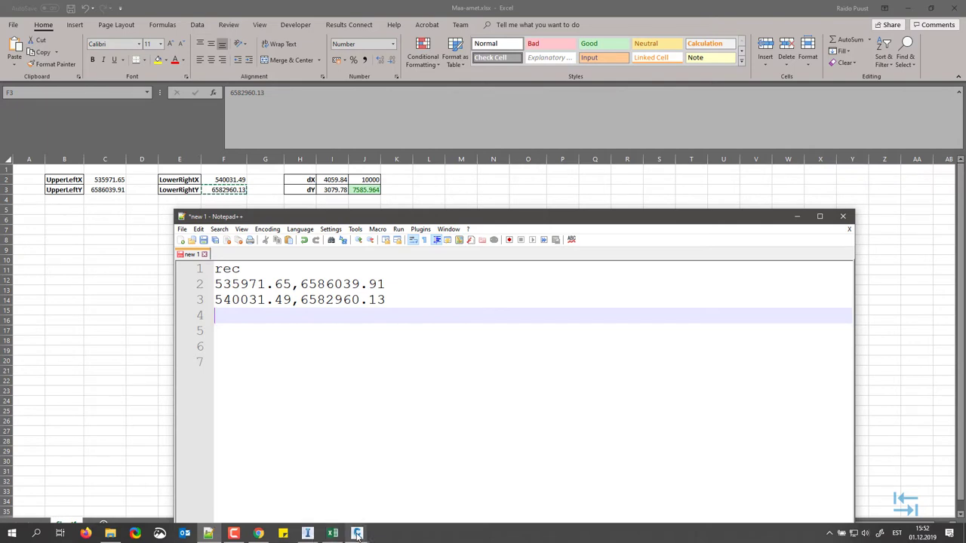
mouse_move(358, 534)
left_click(409, 498)
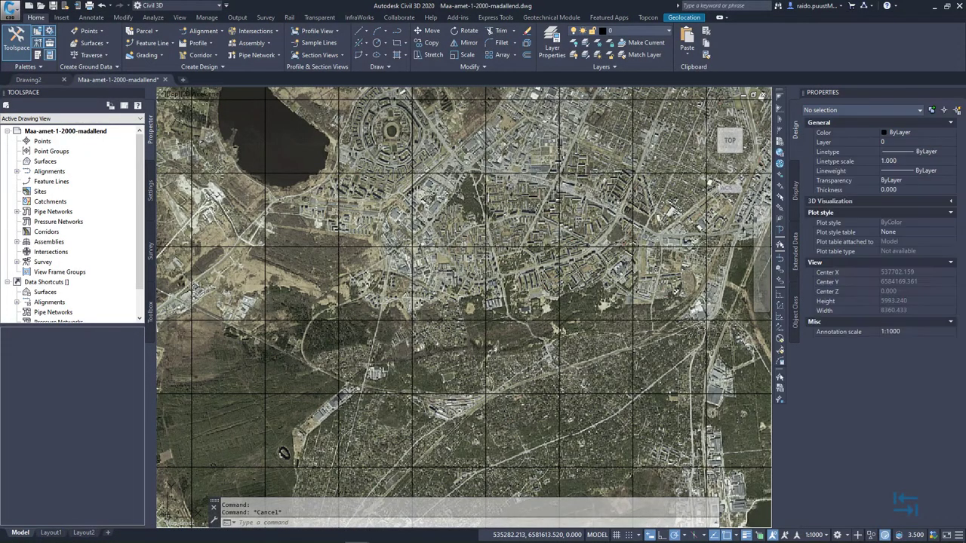
left_click(287, 522)
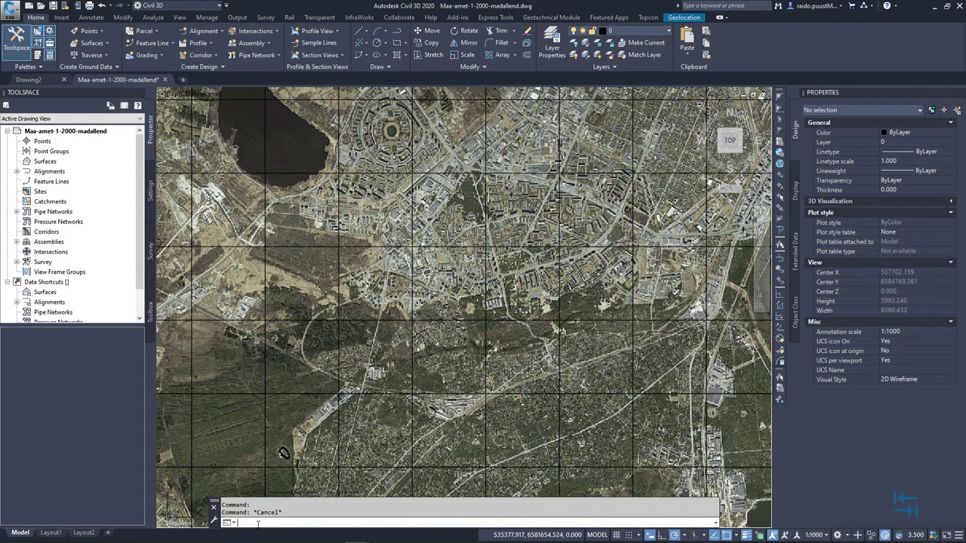
type("rec")
key("Return")
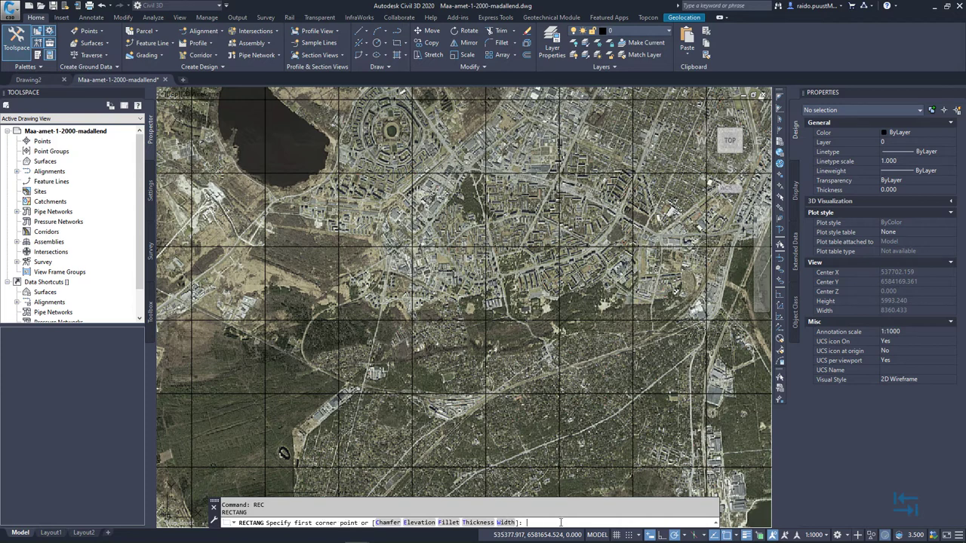
mouse_move(271, 538)
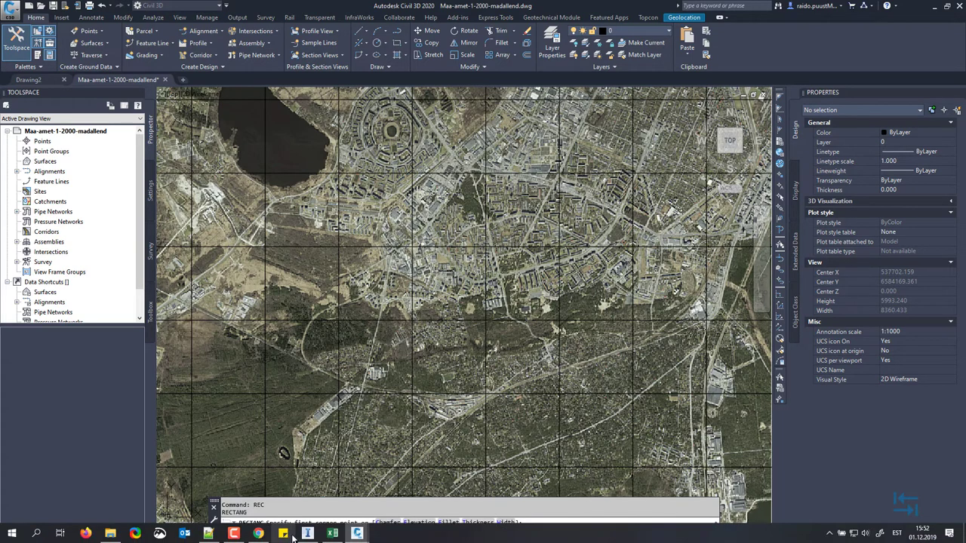
left_click(217, 533)
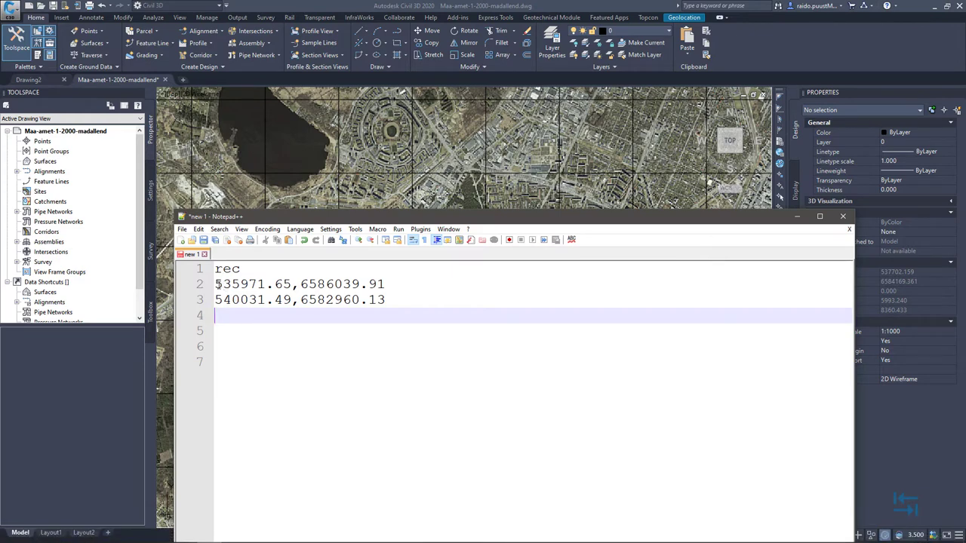
left_click_drag(216, 284, 385, 286)
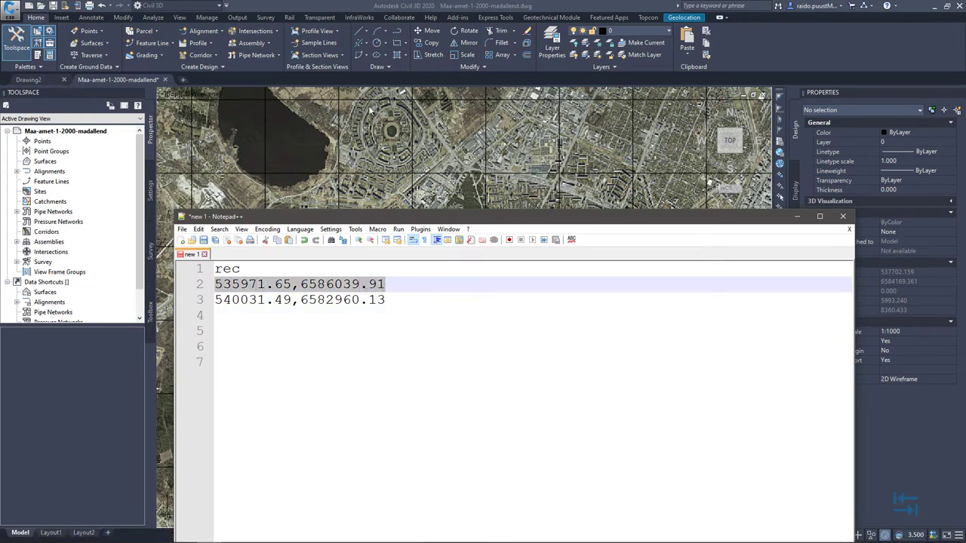
left_click(341, 10)
key("ctrl+v")
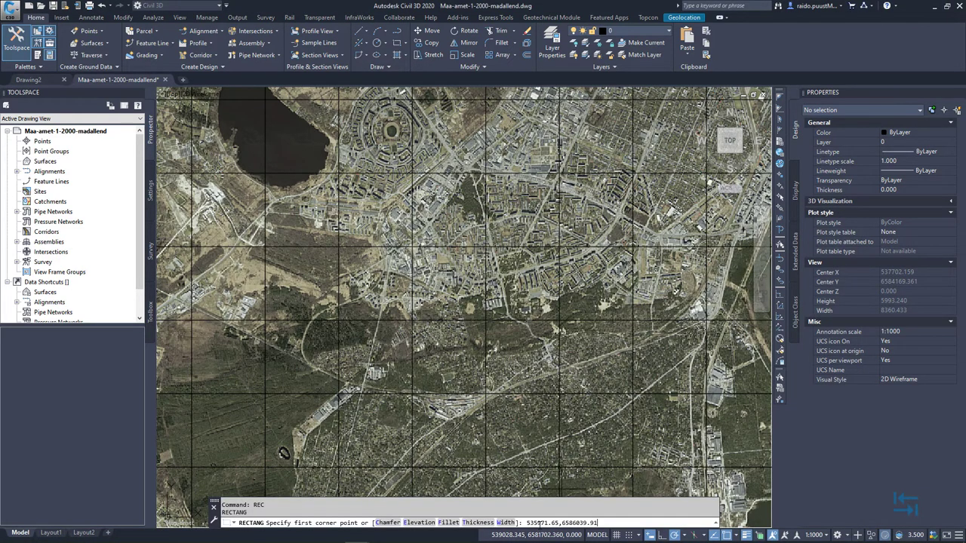
key("Return")
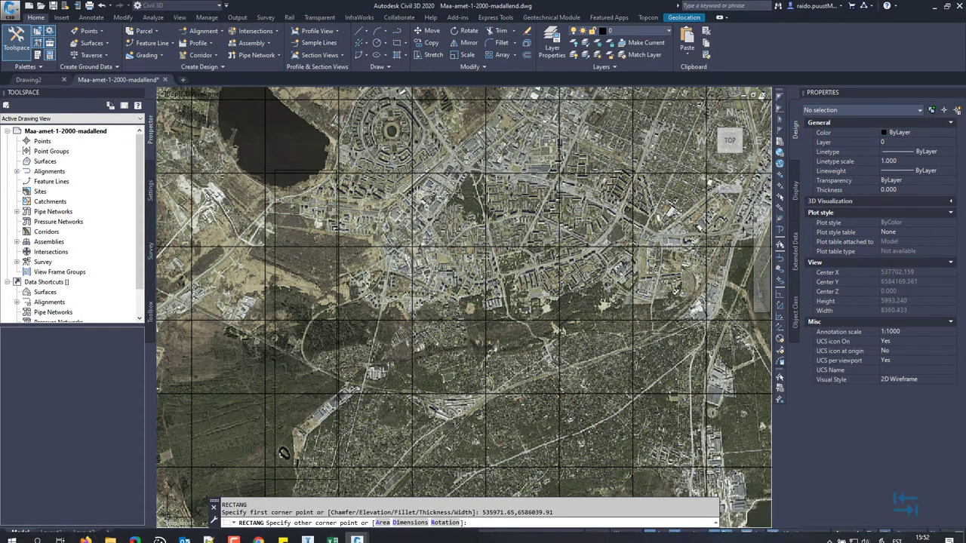
Step: Complete the rectangle with its opposite corner at 540031.49,6582960.13, copied from line 3 of the Notepad++ notes
left_click(208, 534)
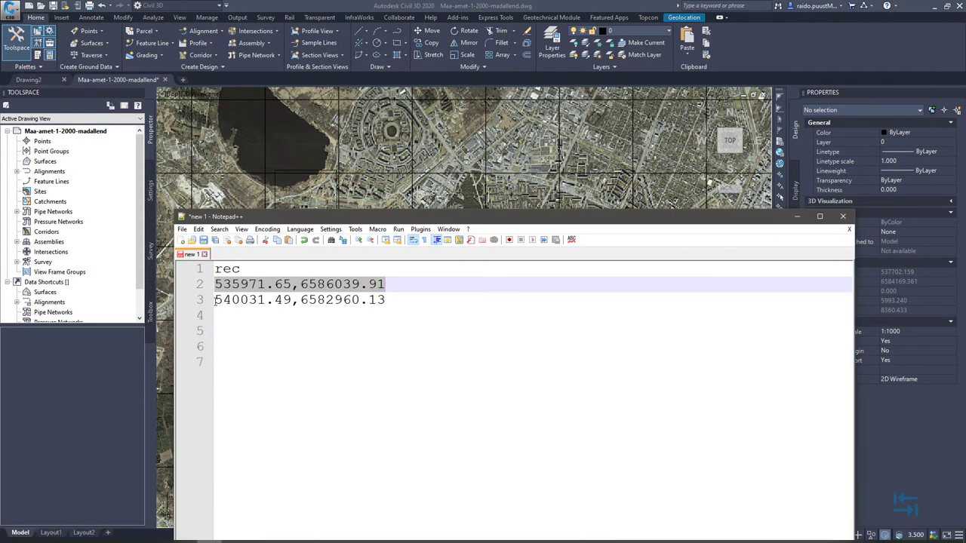
left_click_drag(214, 300, 386, 300)
key("ctrl+c")
key("alt+Tab")
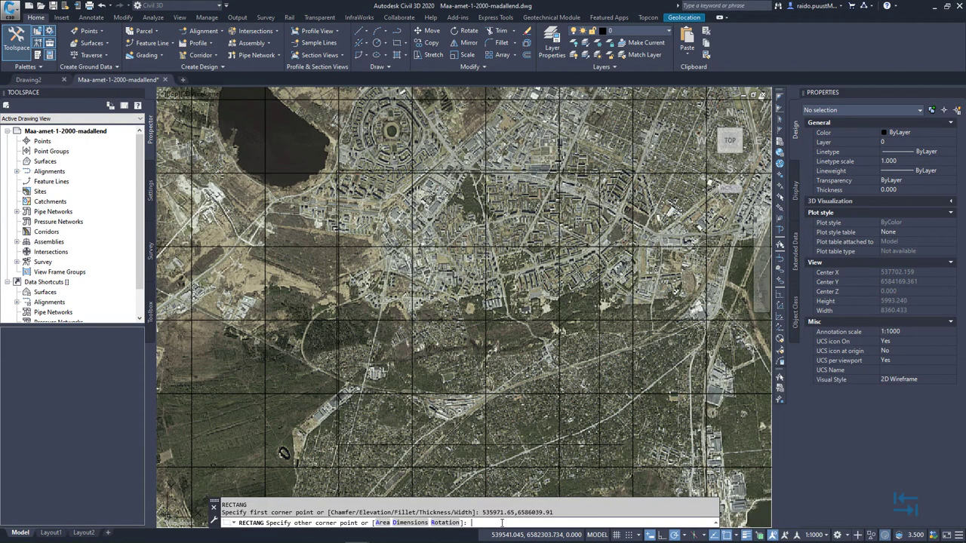
key("ctrl+v")
key("Return")
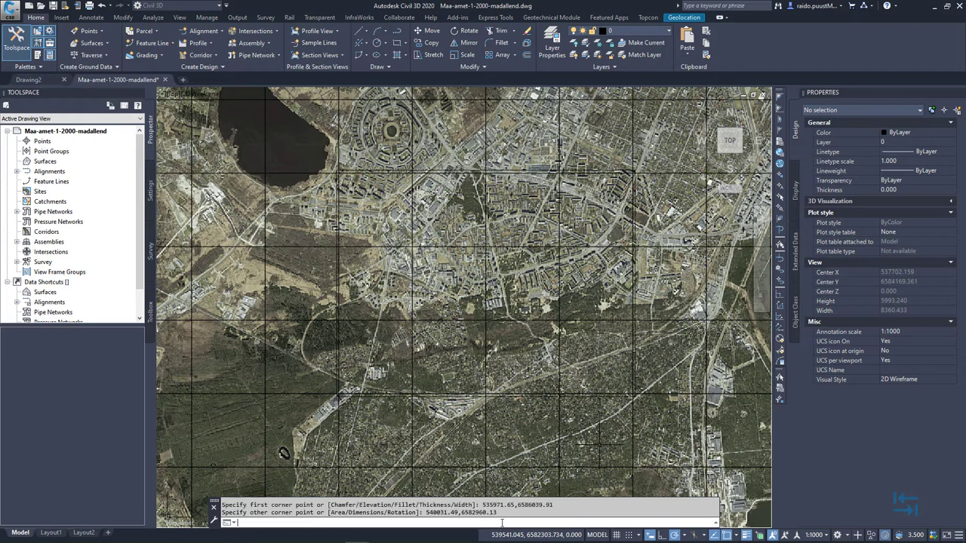
Step: Select the new project area rectangle to check which map sheet squares it covers, and clear the selection
left_click(606, 395)
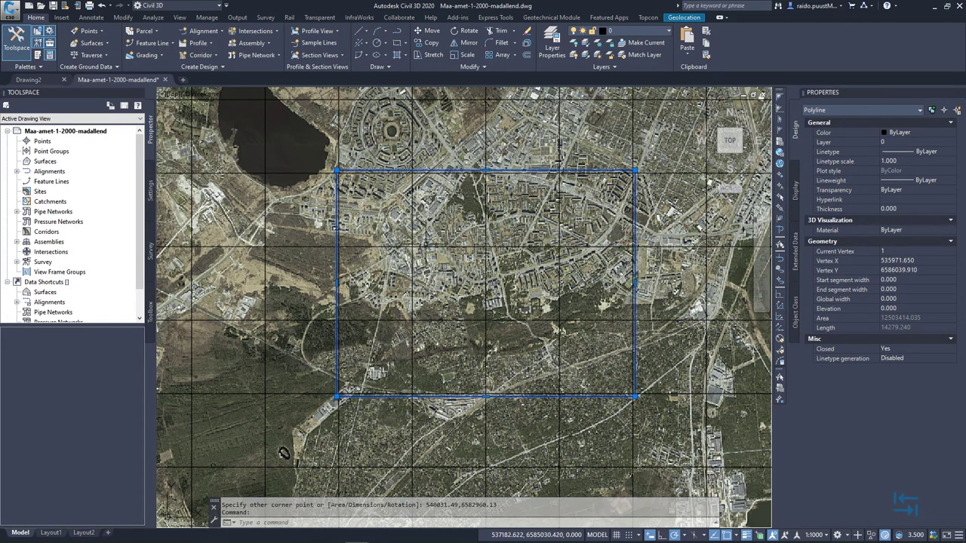
left_click(417, 246)
key("Escape")
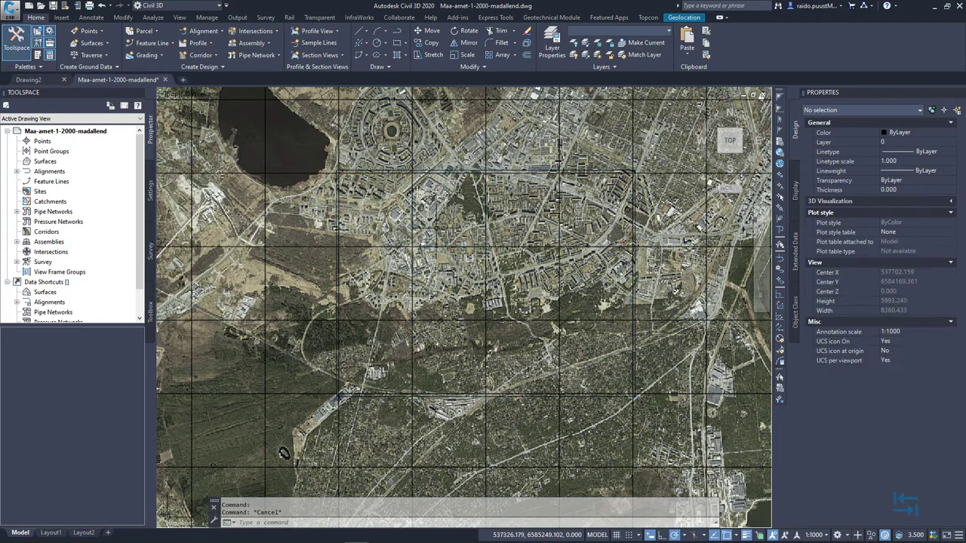
Step: Check the map sheet attributes of the grid squares with vertices at X 537000, Y 6585000 and at X 548000, Y 6577000
left_click(413, 195)
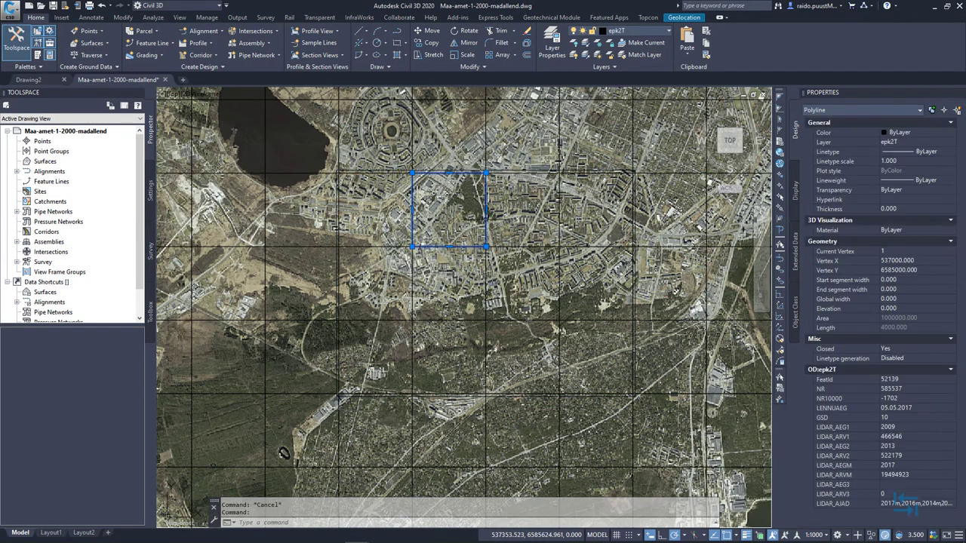
key("Escape")
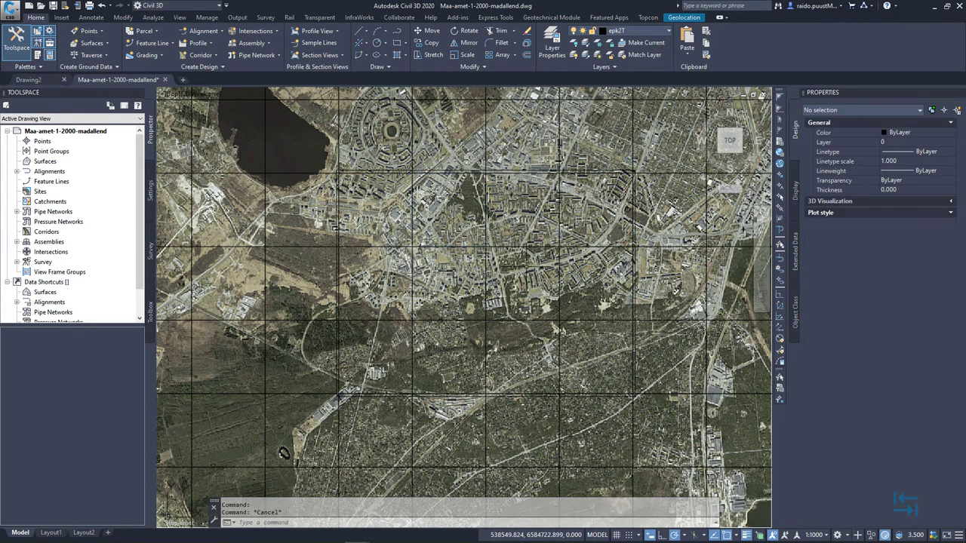
scroll(529, 295, "down", 4)
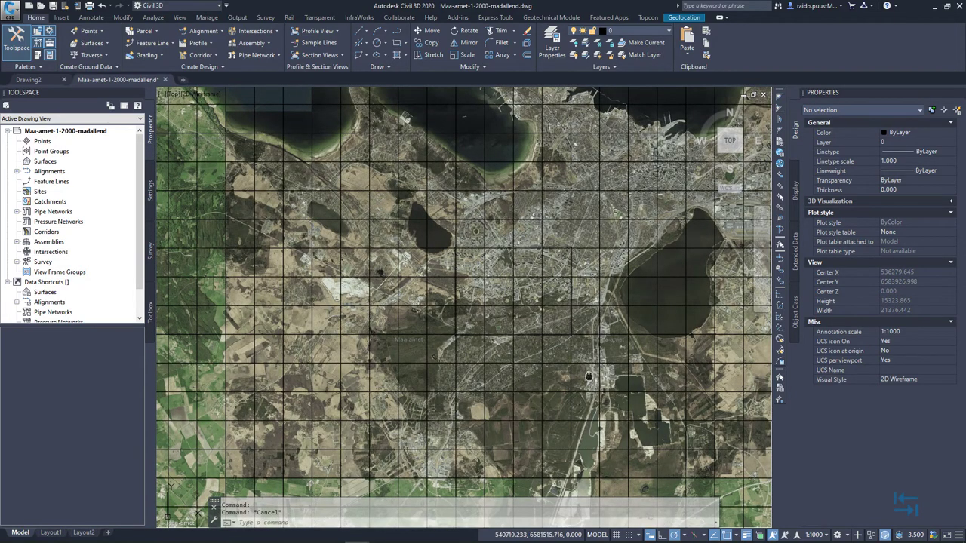
scroll(577, 334, "up", 4)
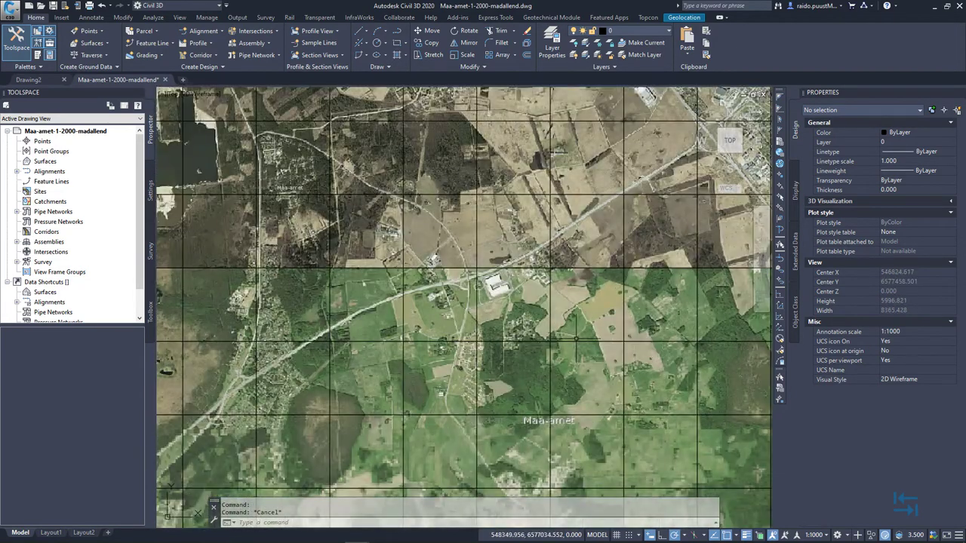
left_click(577, 341)
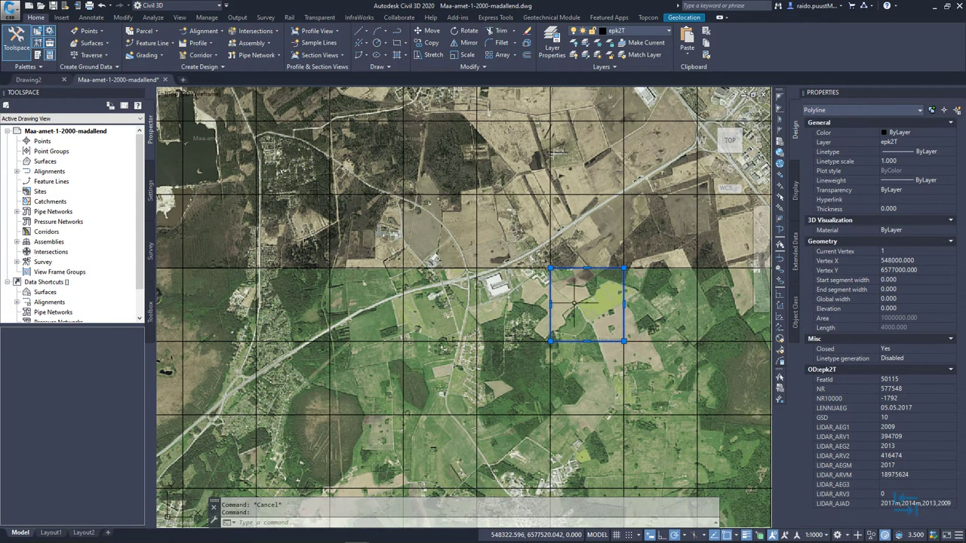
Step: Change the color of the project area rectangle to Red and clear the selection
scroll(575, 303, "down", 4)
scroll(454, 258, "down", 2)
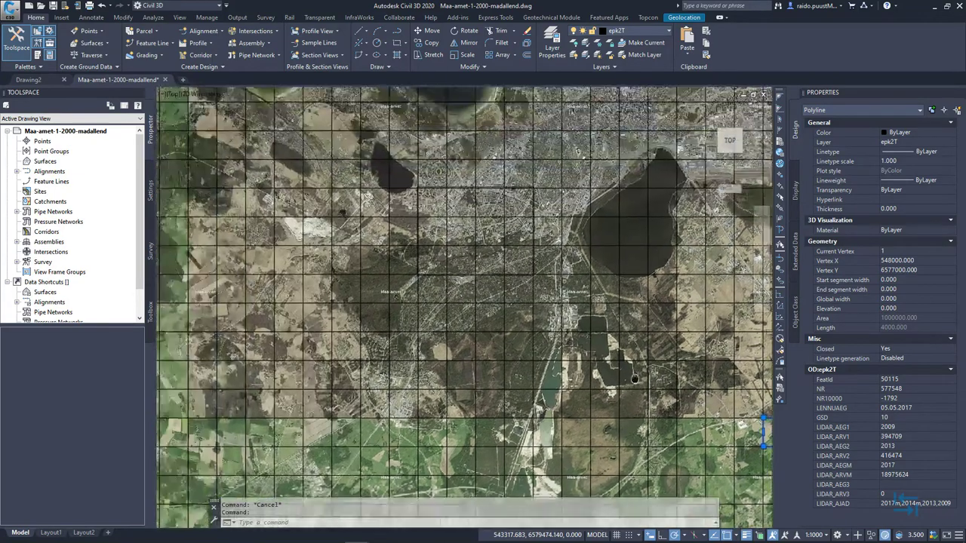
scroll(460, 216, "up", 5)
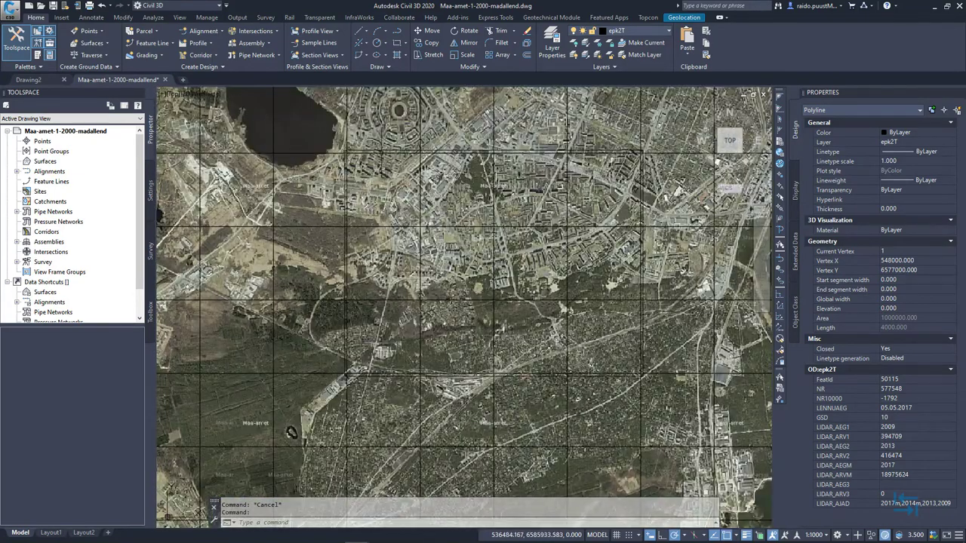
left_click(377, 150)
left_click(941, 135)
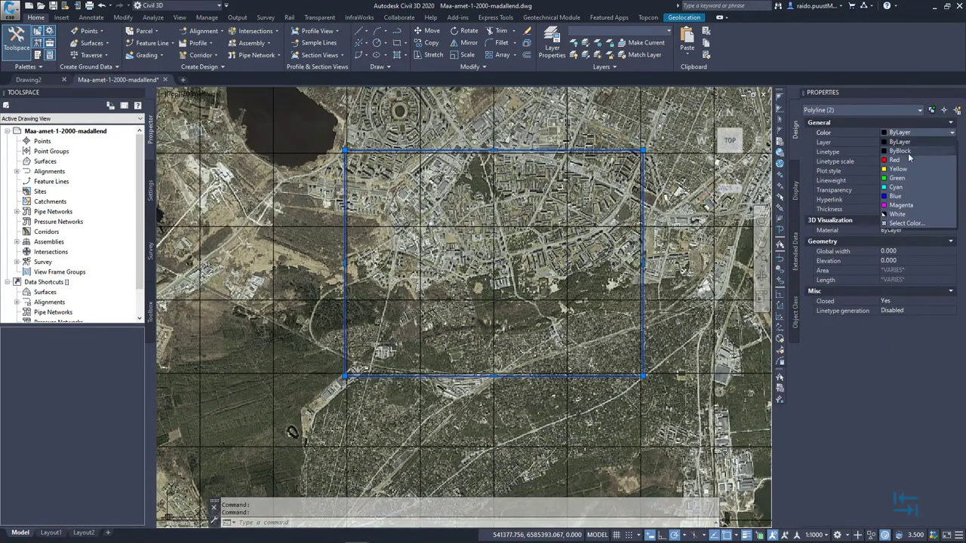
left_click(898, 161)
key("Escape")
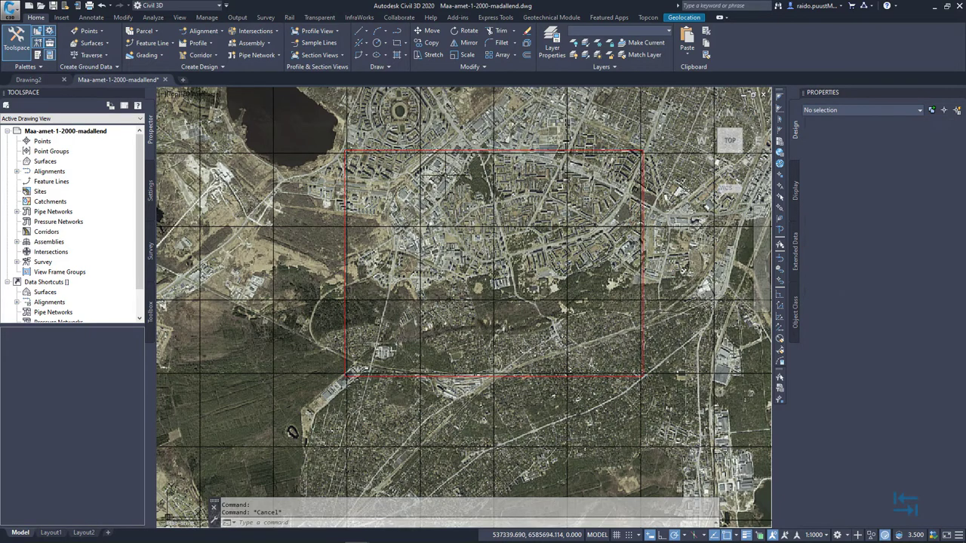
Step: Check the map sheet attributes of the grid square with a vertex at X 536000, Y 6585000, and clear the selection
middle_click_drag(543, 196, 492, 205)
left_click(369, 204)
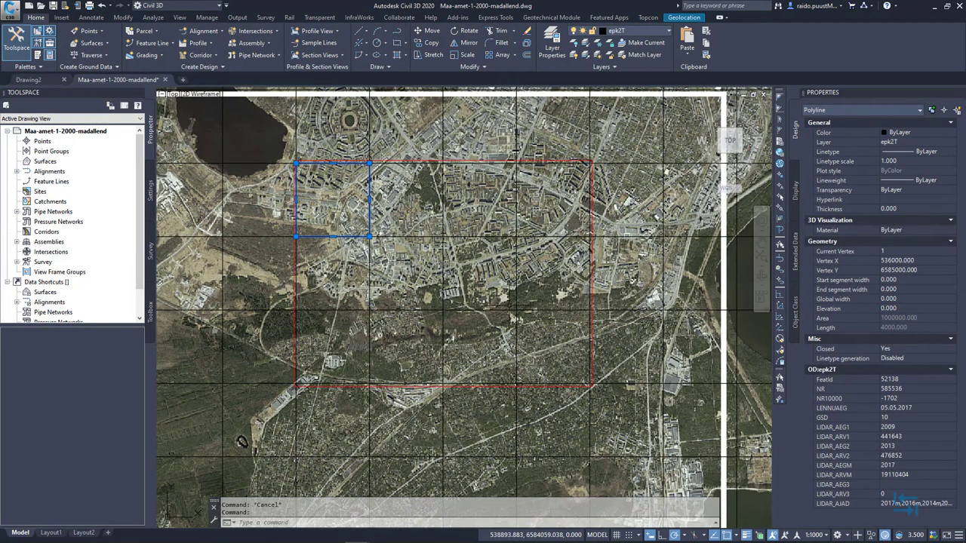
scroll(493, 301, "up", 4)
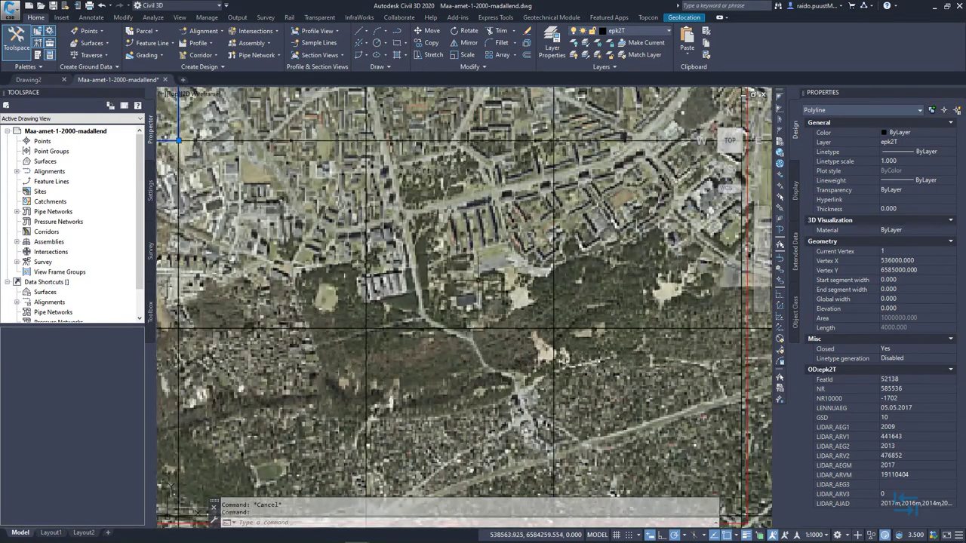
key("Escape")
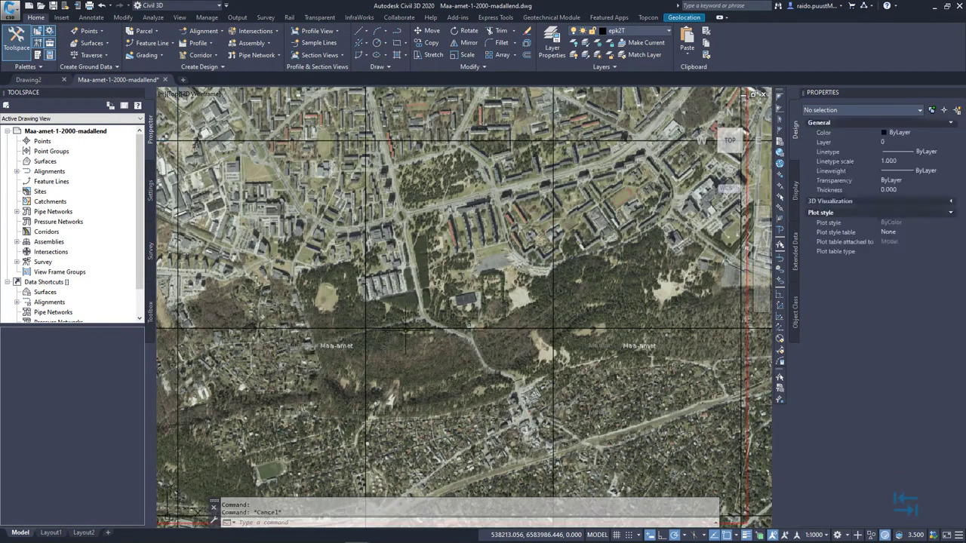
Step: Select the grid square with a vertex at X 538000, Y 6584000 and copy its NR map sheet number
left_click(554, 226)
left_click(900, 391)
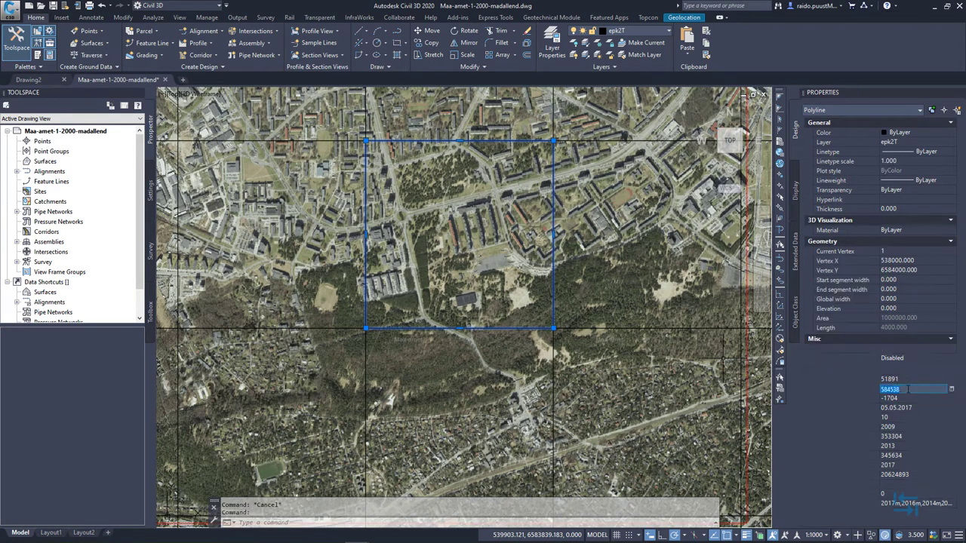
right_click(891, 390)
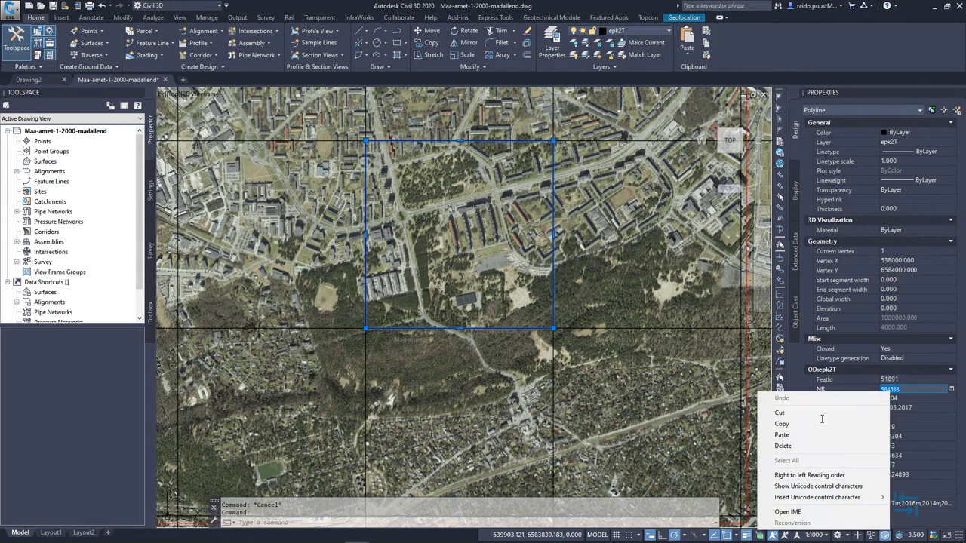
left_click(785, 424)
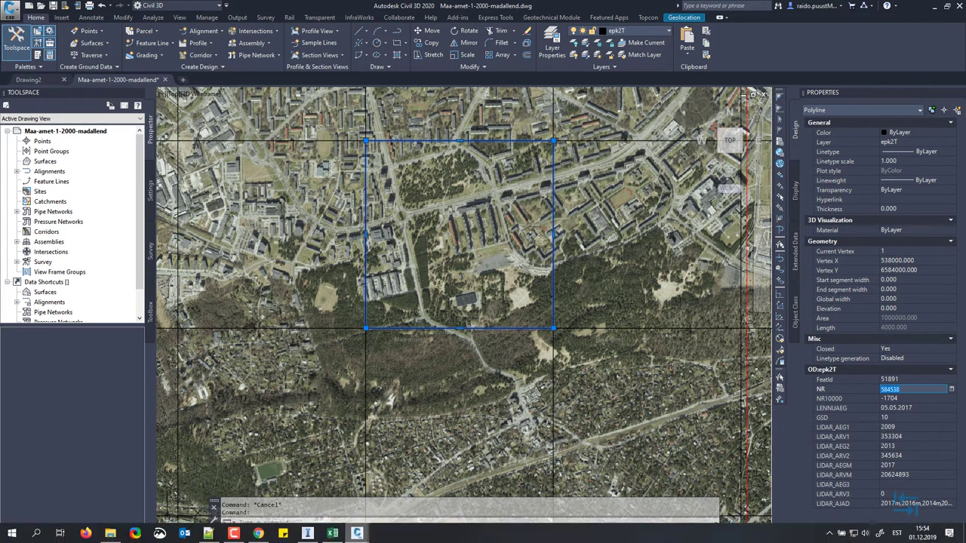
Step: Switch to Chrome and open the Geoportaal elevation data download page, Laadi kõrgusandmed alla, under Kõrgusandmed
left_click(259, 534)
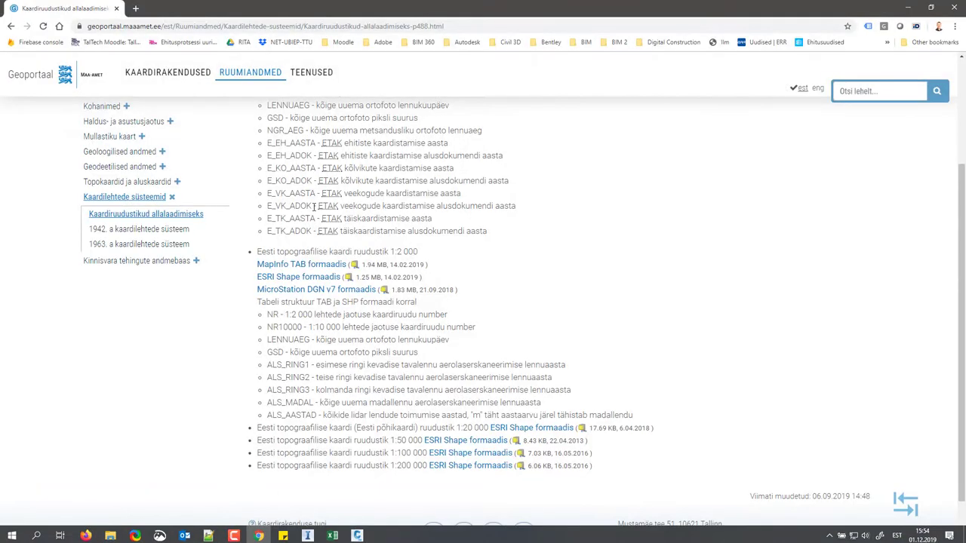
scroll(529, 286, "up", 2)
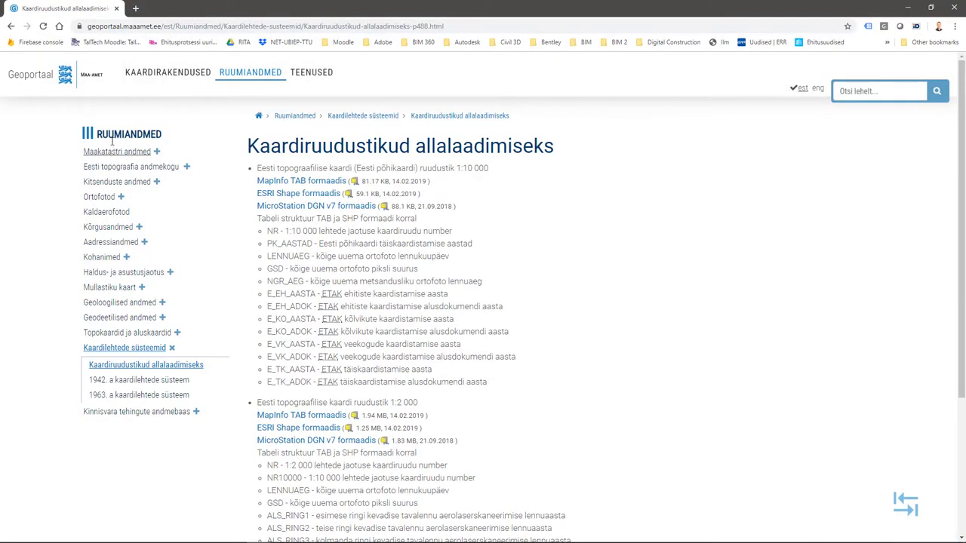
left_click(111, 227)
left_click(119, 295)
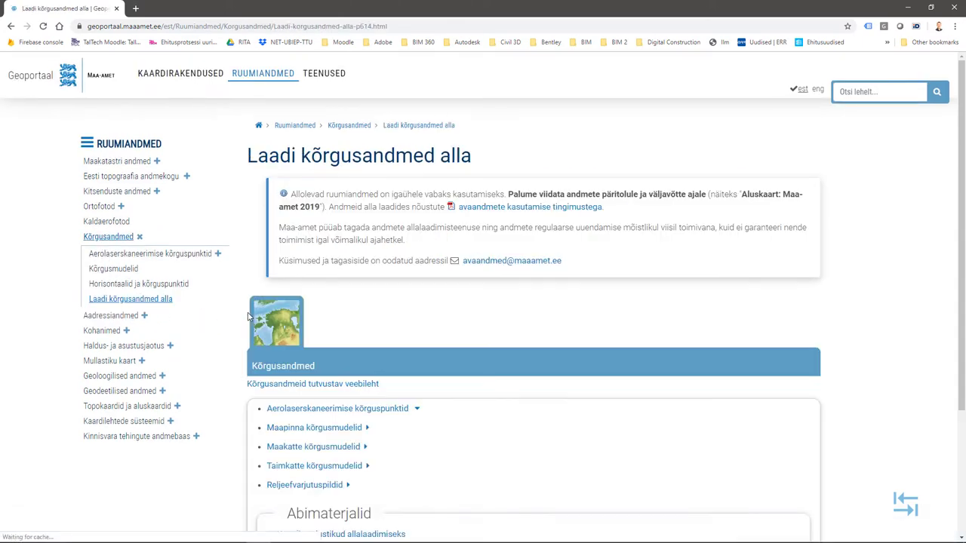
scroll(227, 315, "down", 2)
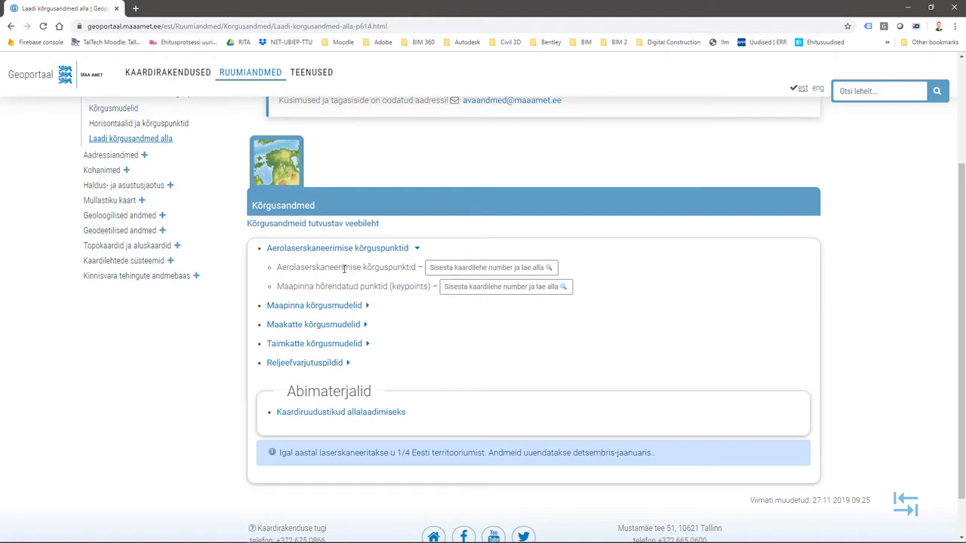
Step: Search the Aerolaserskaneerimise kõrguspunktid for map sheet 584538 and save 584538_2018_madal.laz to the folder 05 laz (video)
left_click(451, 269)
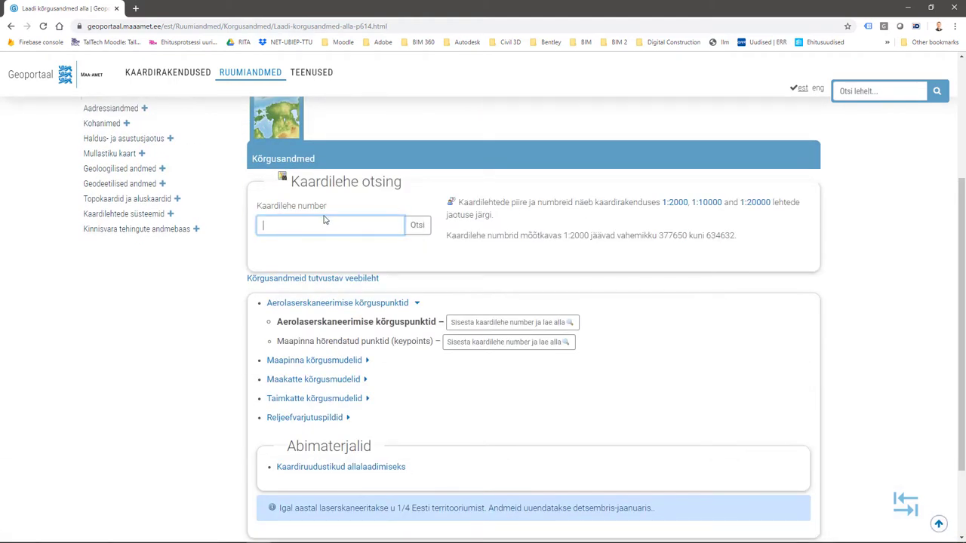
key("ctrl+v")
left_click(418, 225)
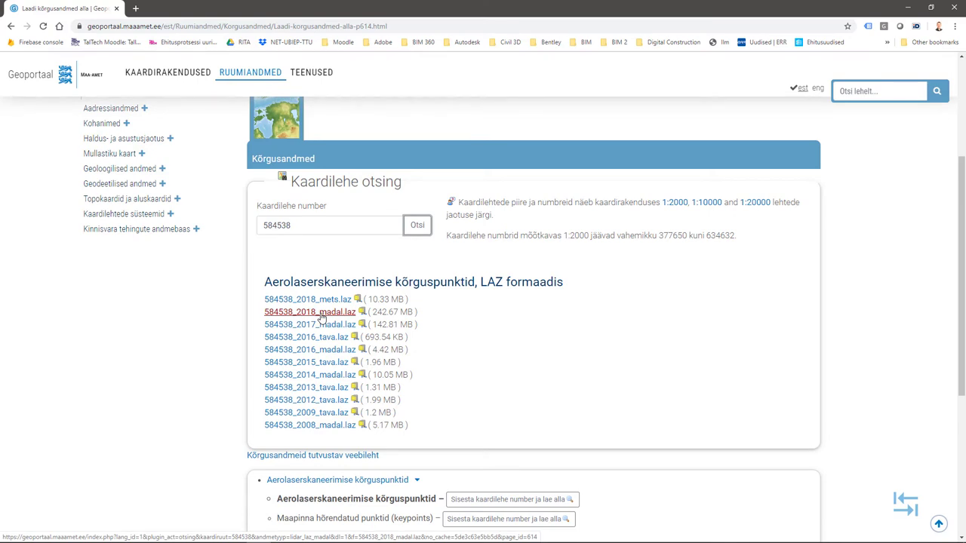
left_click(322, 317)
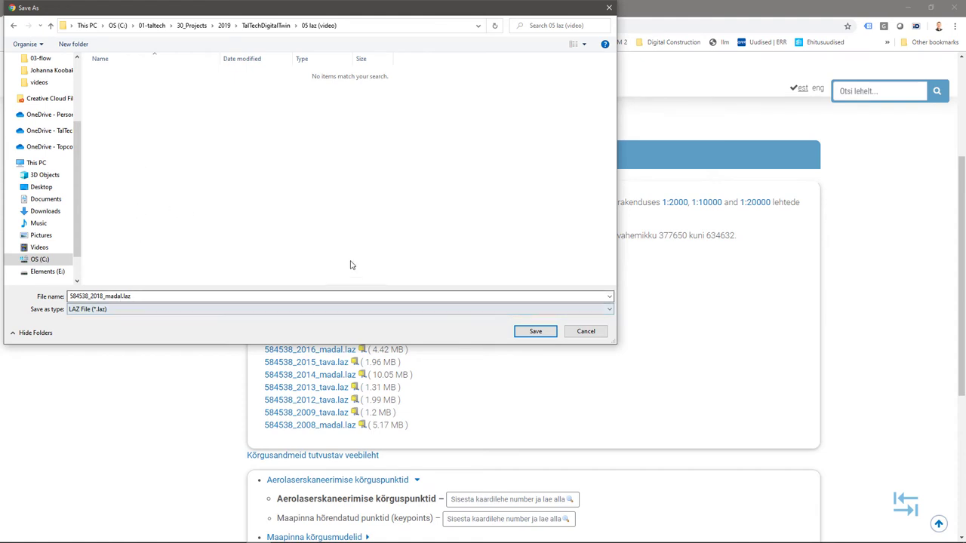
left_click(536, 332)
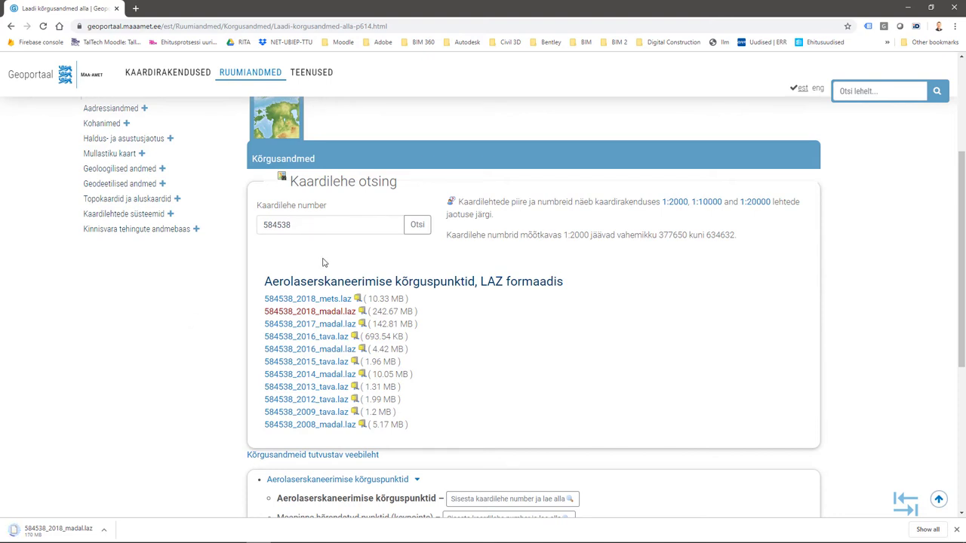
Step: Switch back to the Civil 3D drawing and copy the NR number of the grid square with a vertex at X 539000, Y 6584000
mouse_move(357, 534)
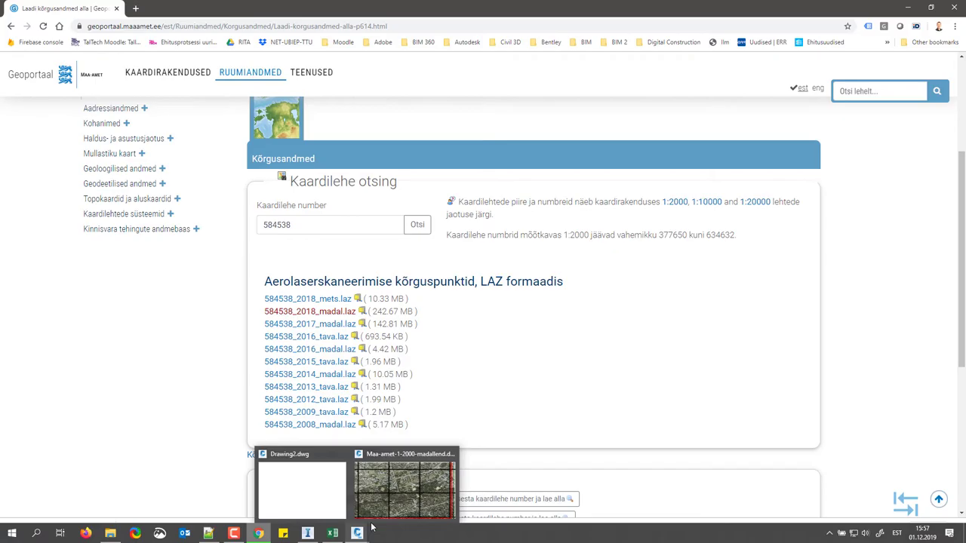
left_click(391, 480)
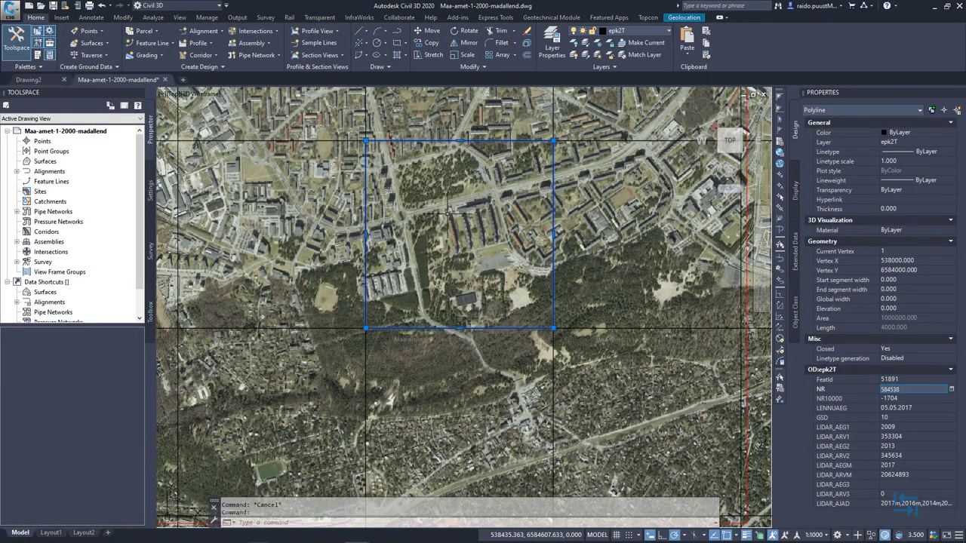
scroll(446, 212, "down", 2)
key("Escape")
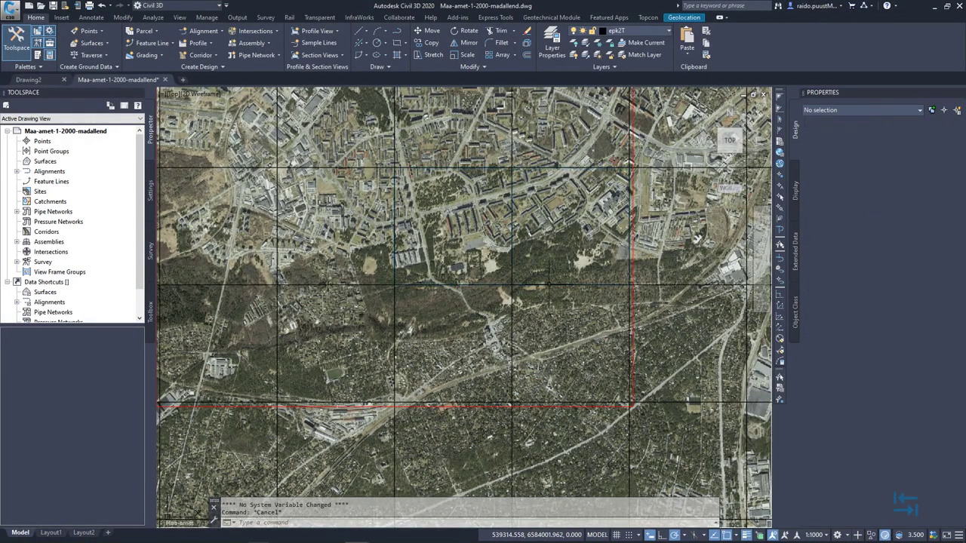
left_click(548, 284)
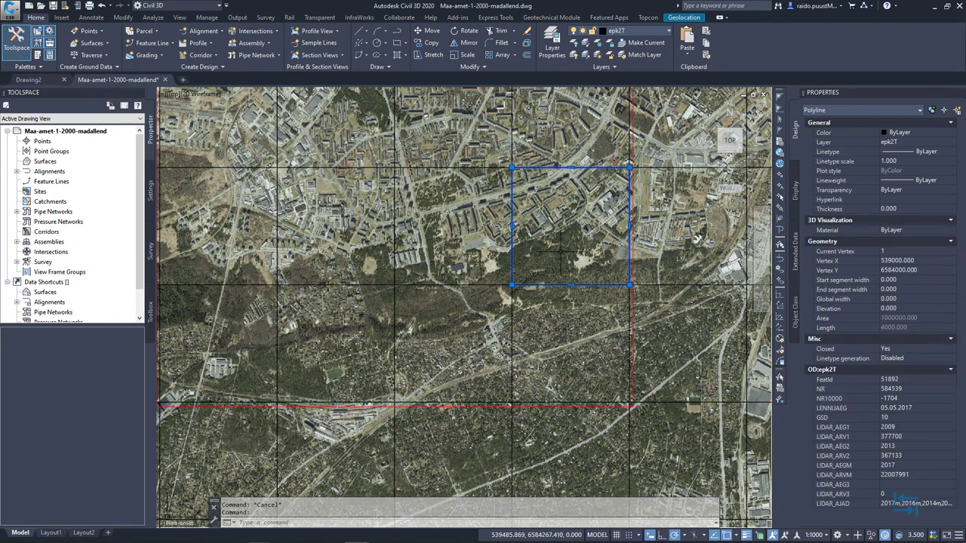
left_click(907, 390)
right_click(899, 389)
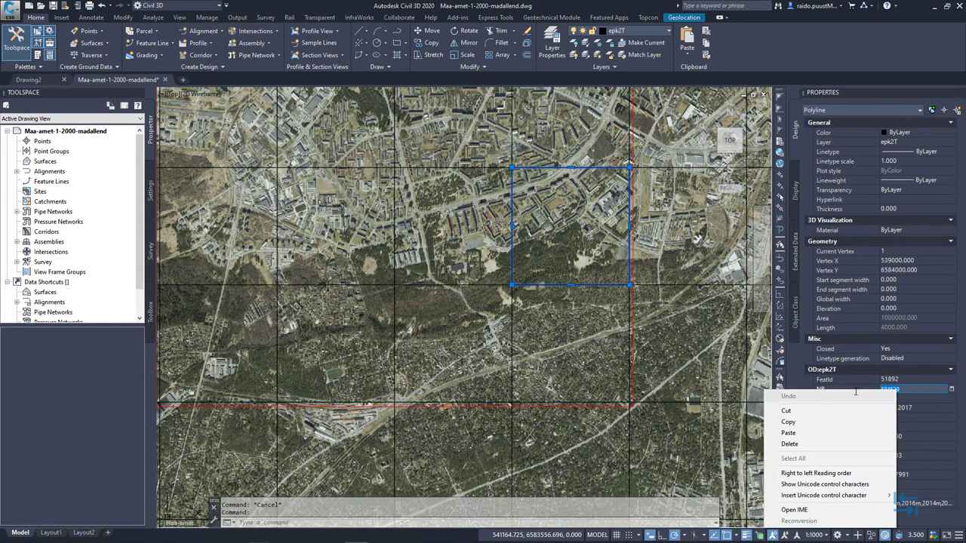
left_click(788, 423)
Step: Switch to Chrome and search the laser scanning elevation points for map sheet 584539
key("alt+Tab")
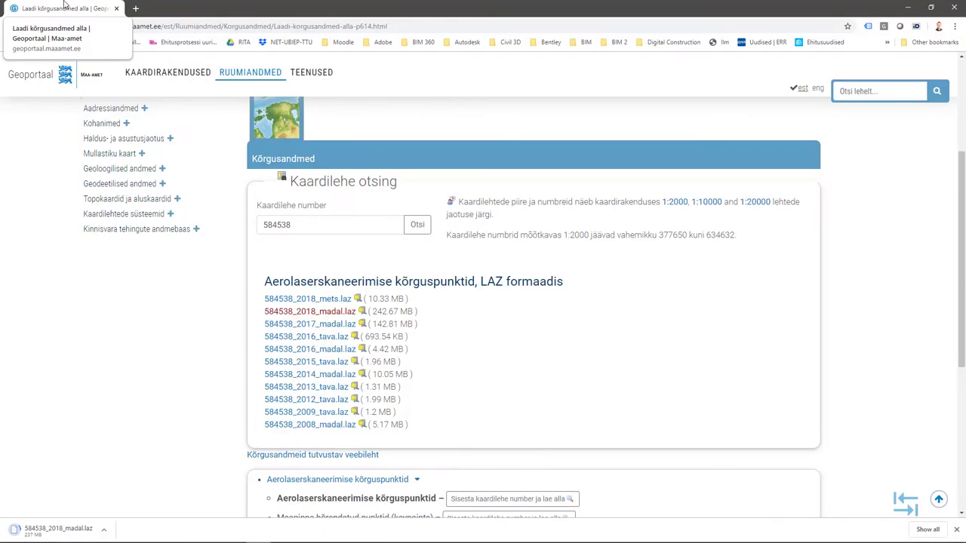
double_click(291, 227)
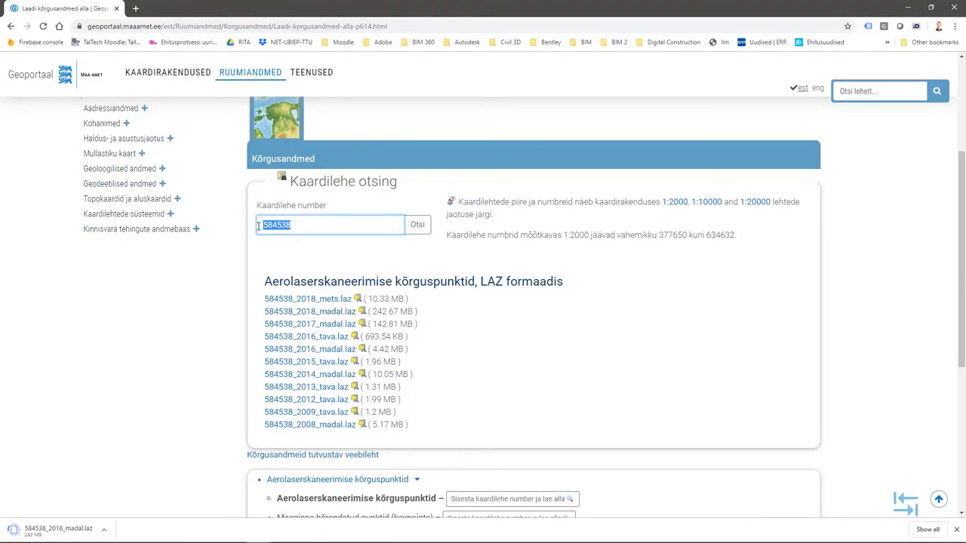
key("ctrl+v")
left_click(419, 226)
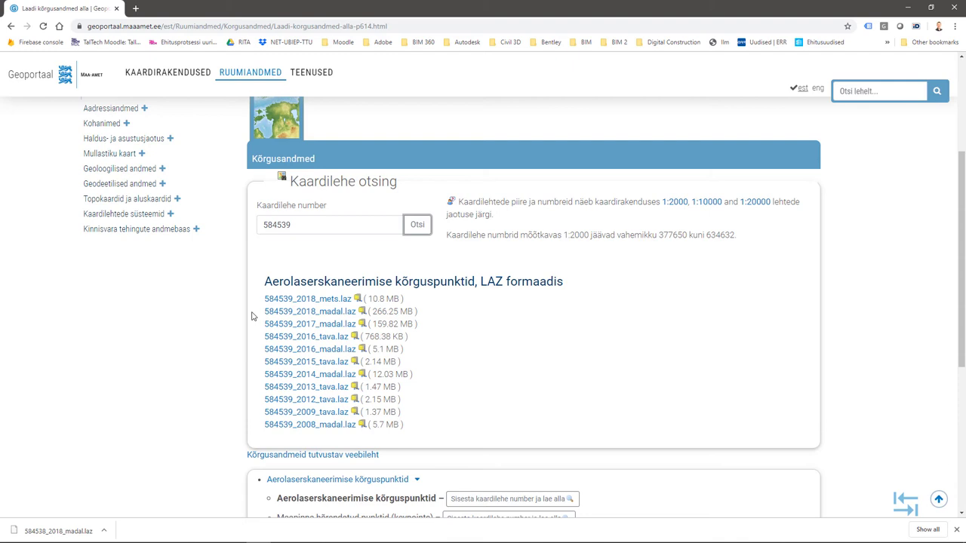
Step: Return to the Civil 3D drawing and examine the remaining grid squares near the southeast corner of the red project area
left_click(307, 535)
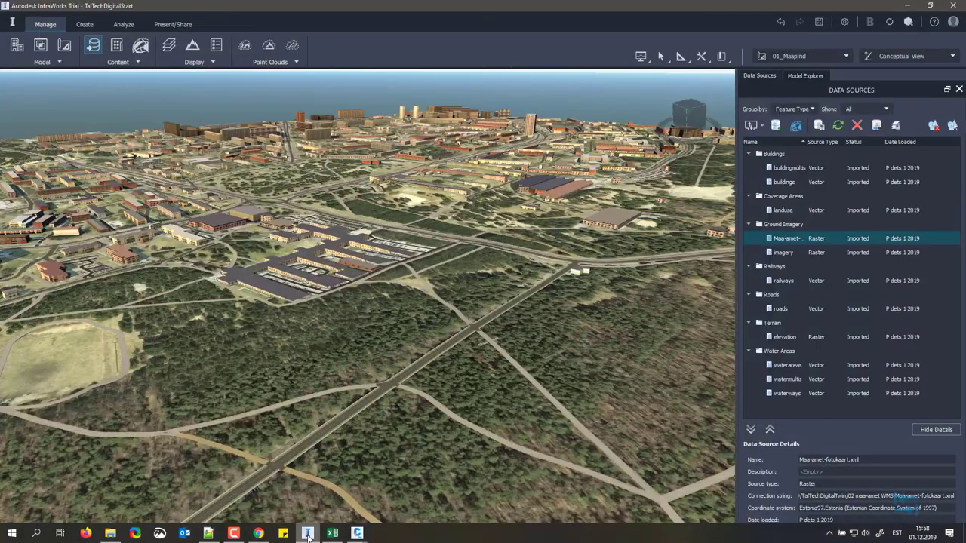
key("alt+Tab")
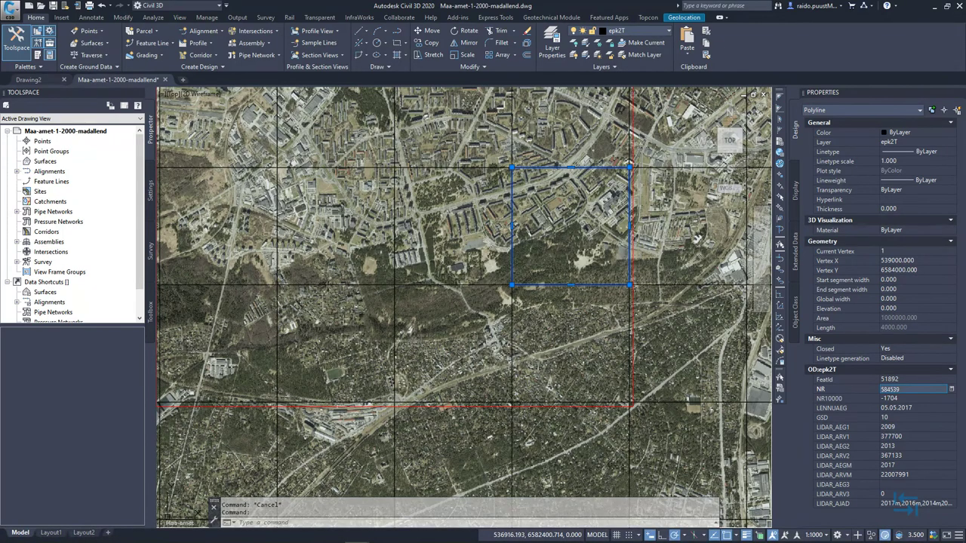
left_click(566, 336)
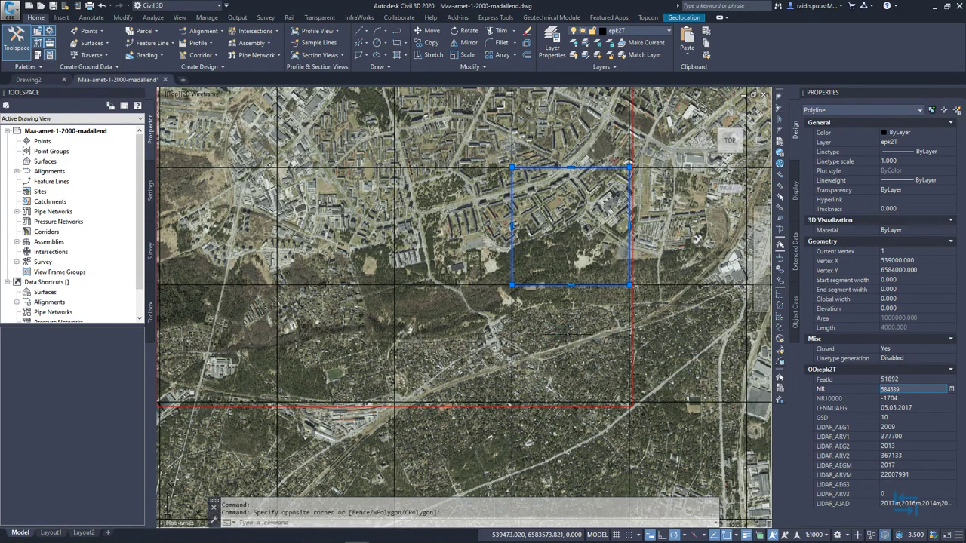
scroll(530, 382, "up", 4)
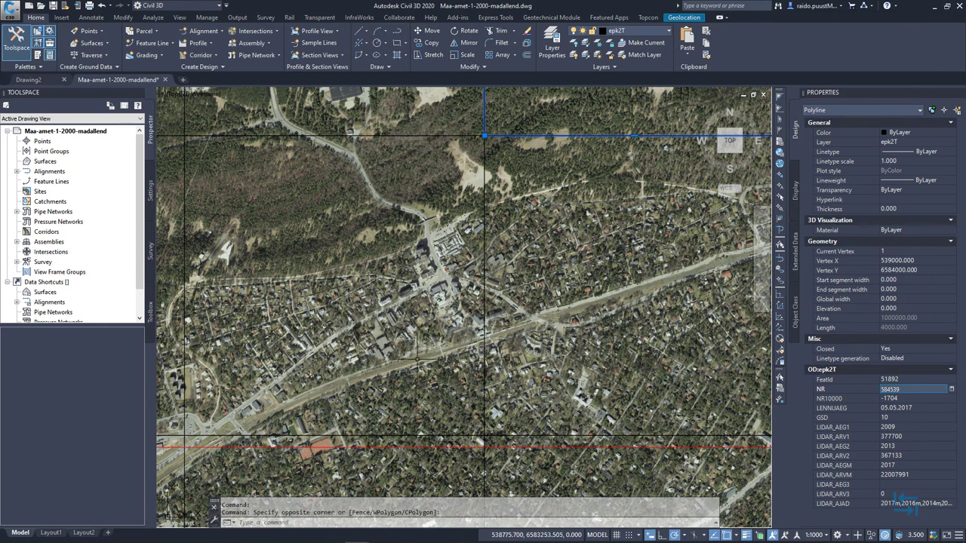
scroll(496, 219, "down", 2)
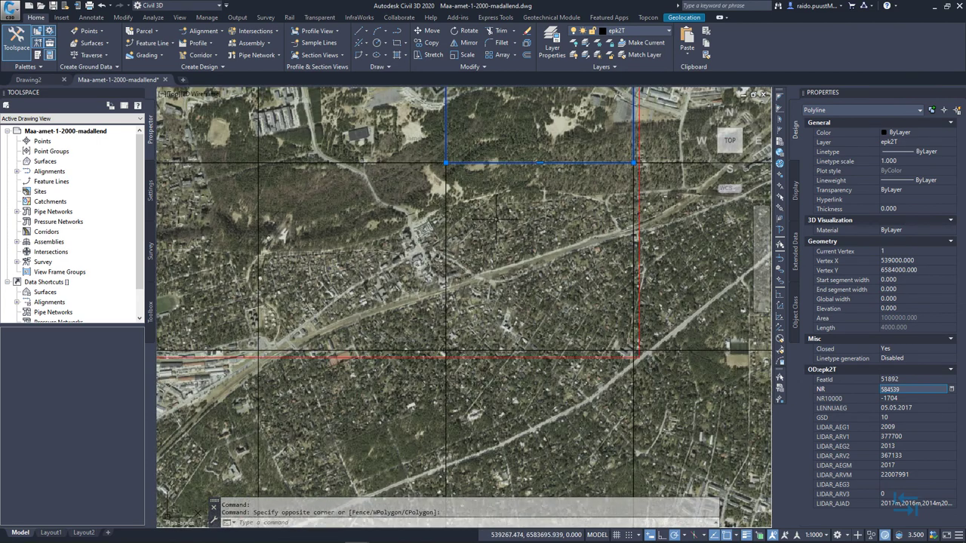
middle_click_drag(338, 215, 349, 262)
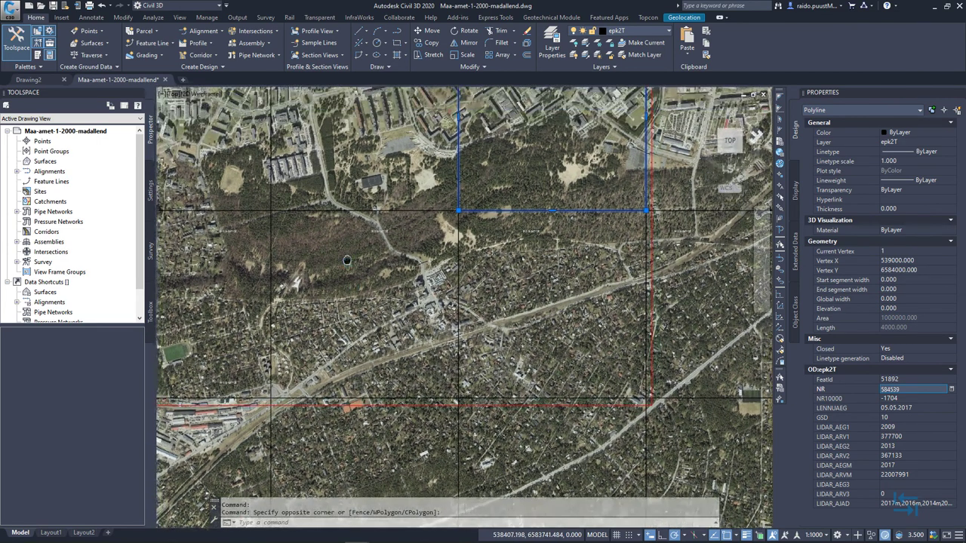